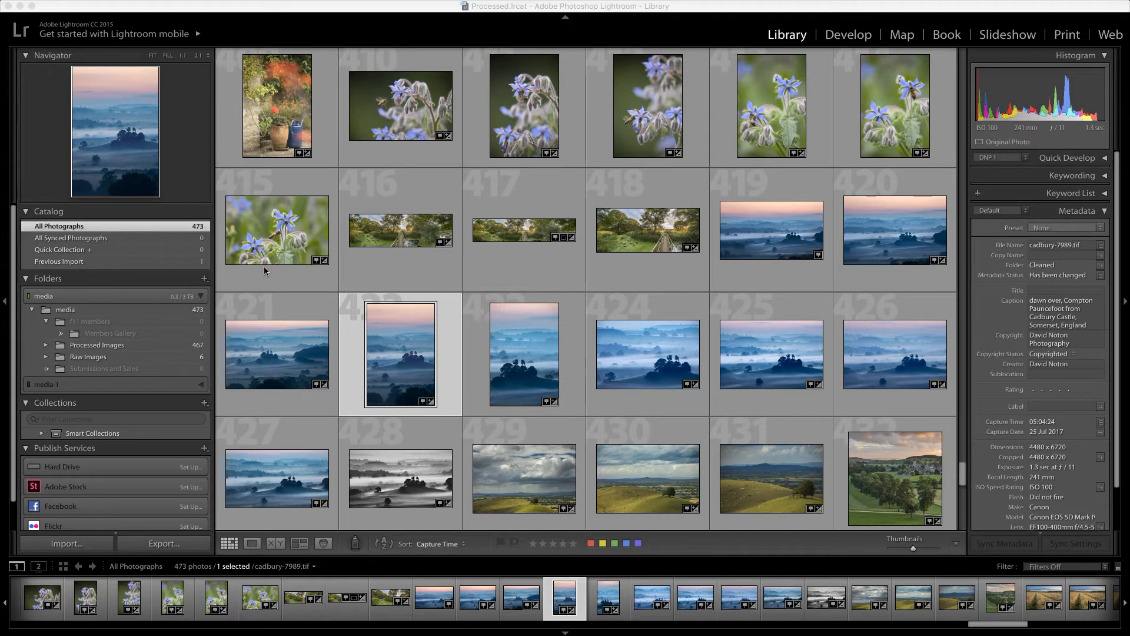
scroll(669, 309, up, 3)
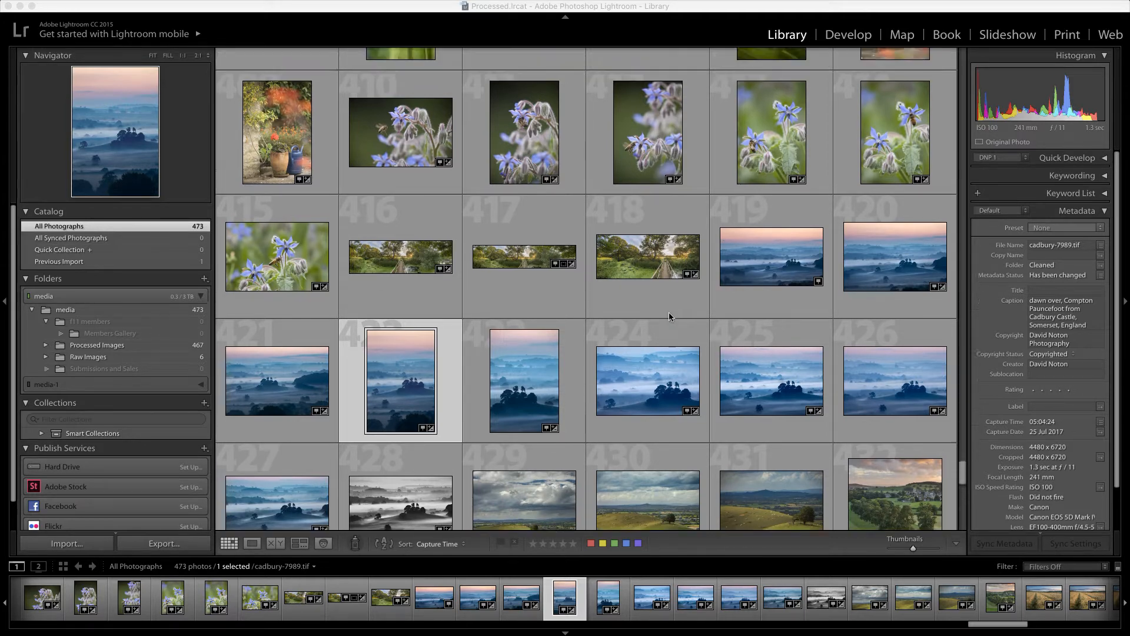
scroll(670, 316, down, 8)
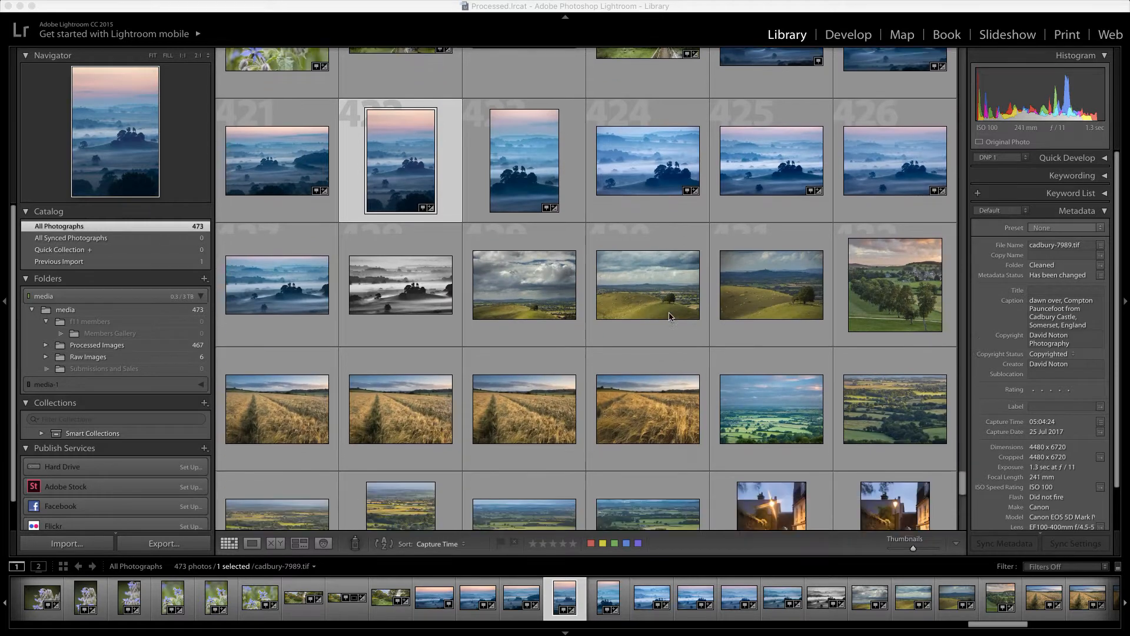
scroll(669, 316, up, 6)
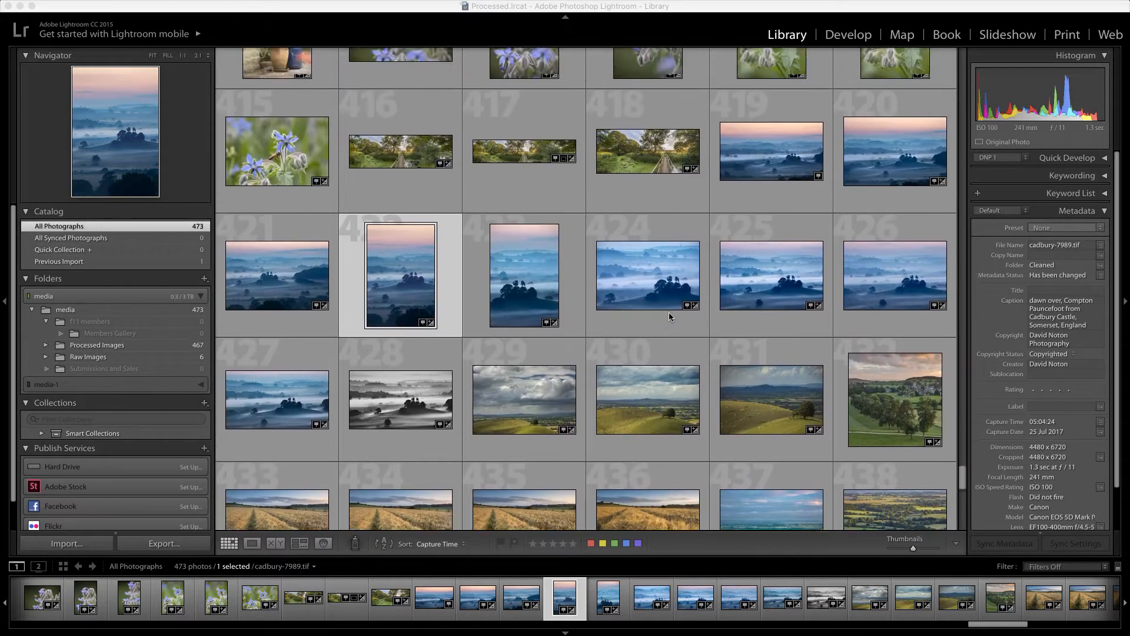
scroll(669, 316, down, 3)
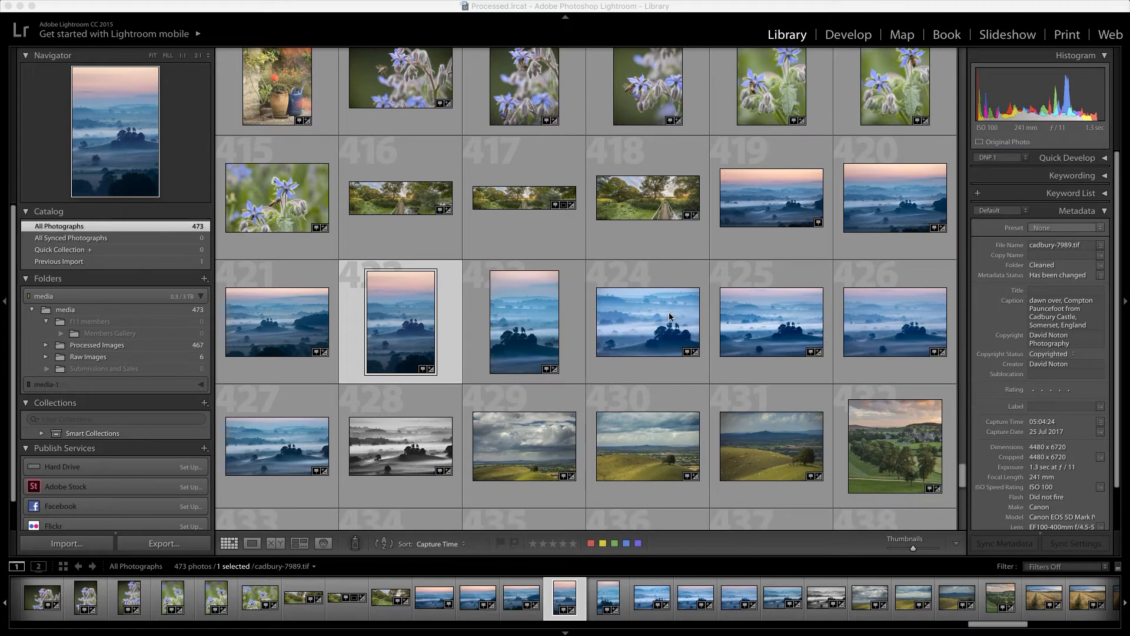
scroll(812, 246, up, 3)
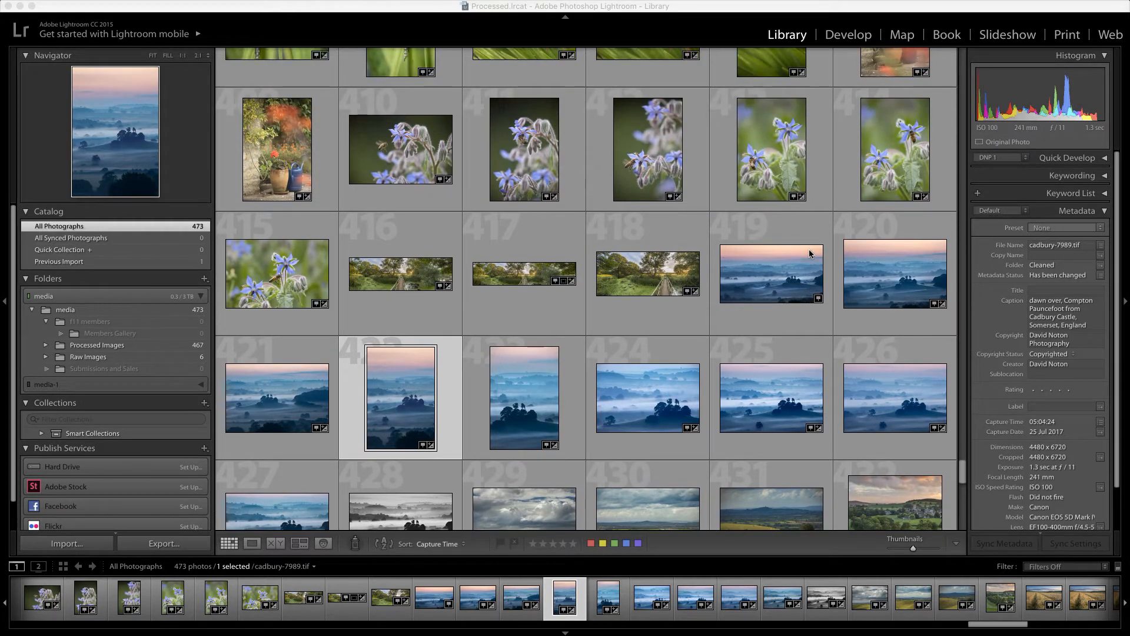
scroll(809, 254, down, 5)
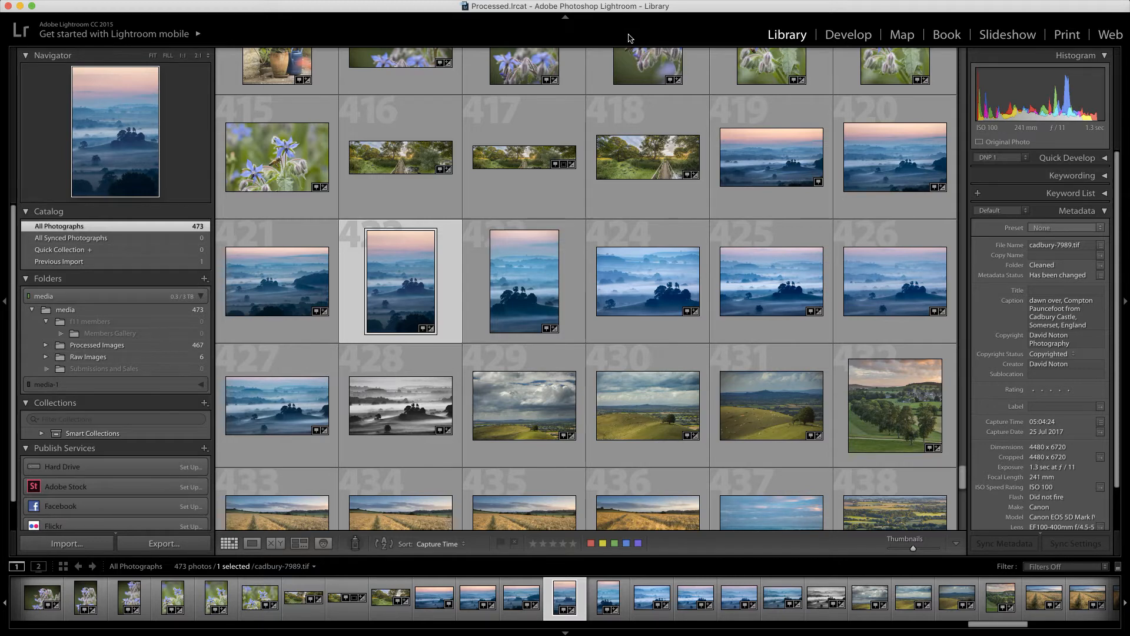
- Switch the Library to full screen mode and return it to the normal window view
key(shift+f)
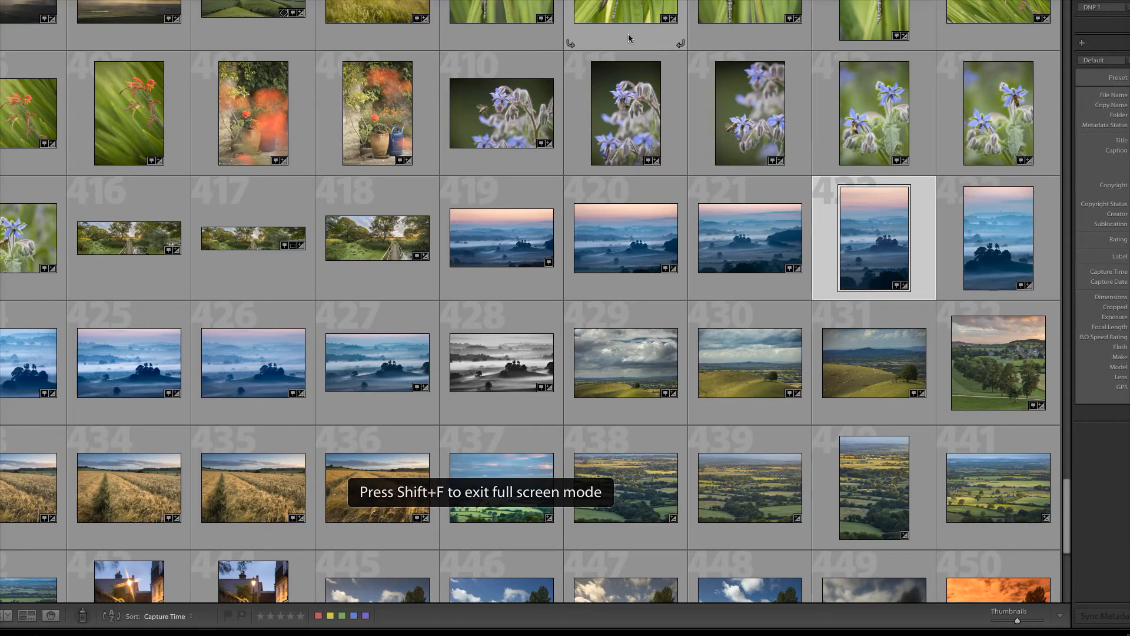
key(shift+f)
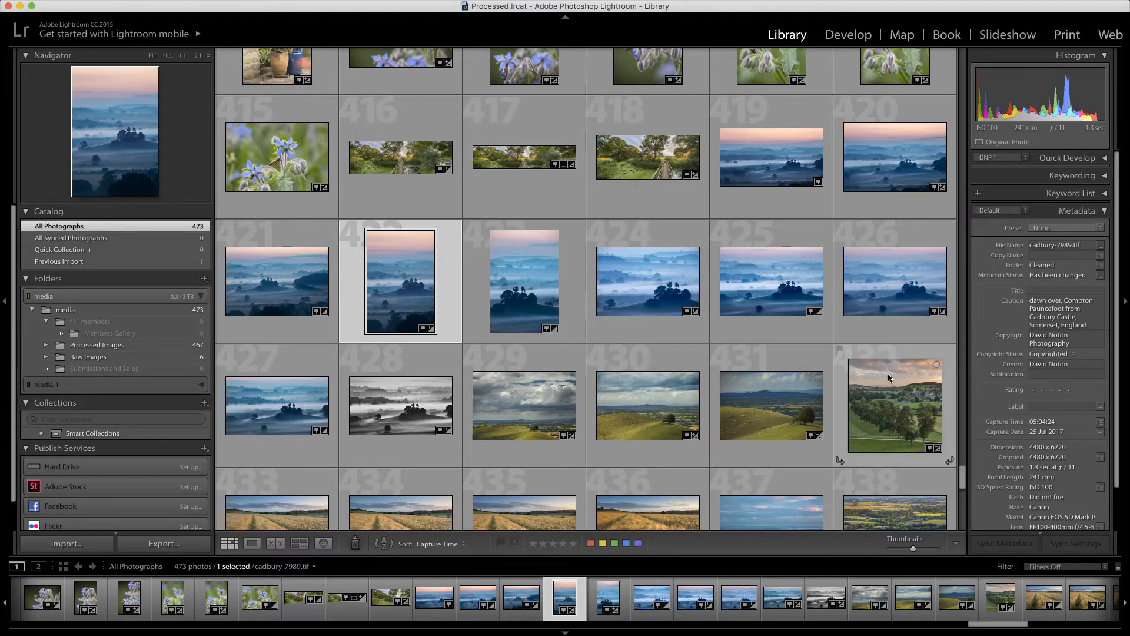
scroll(632, 231, down, 2)
scroll(632, 232, up, 5)
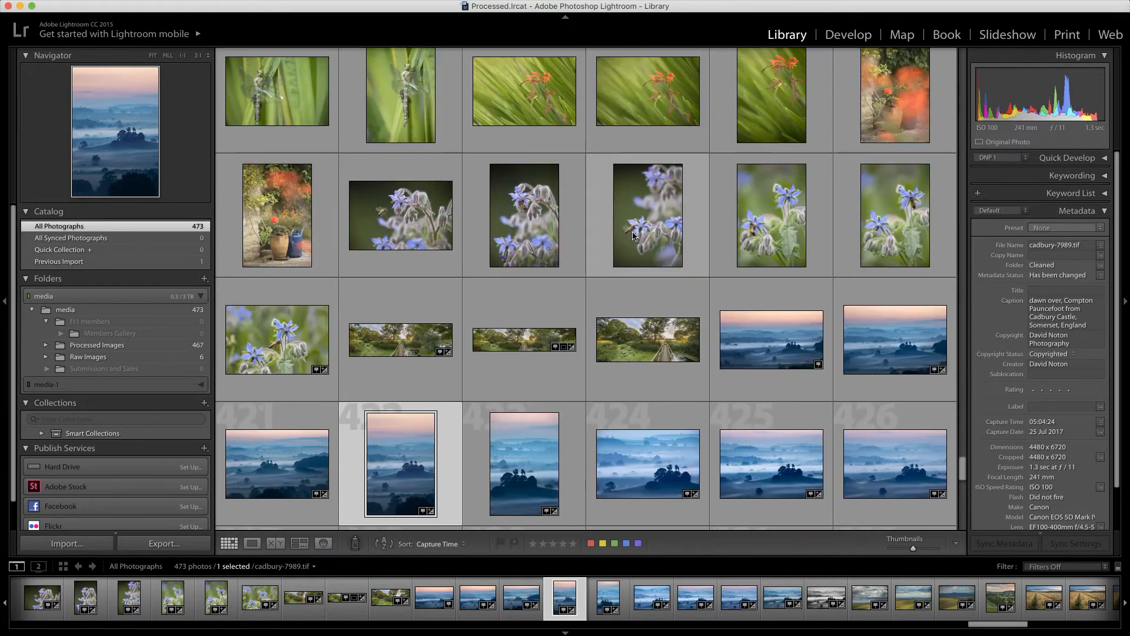
scroll(670, 173, down, 1)
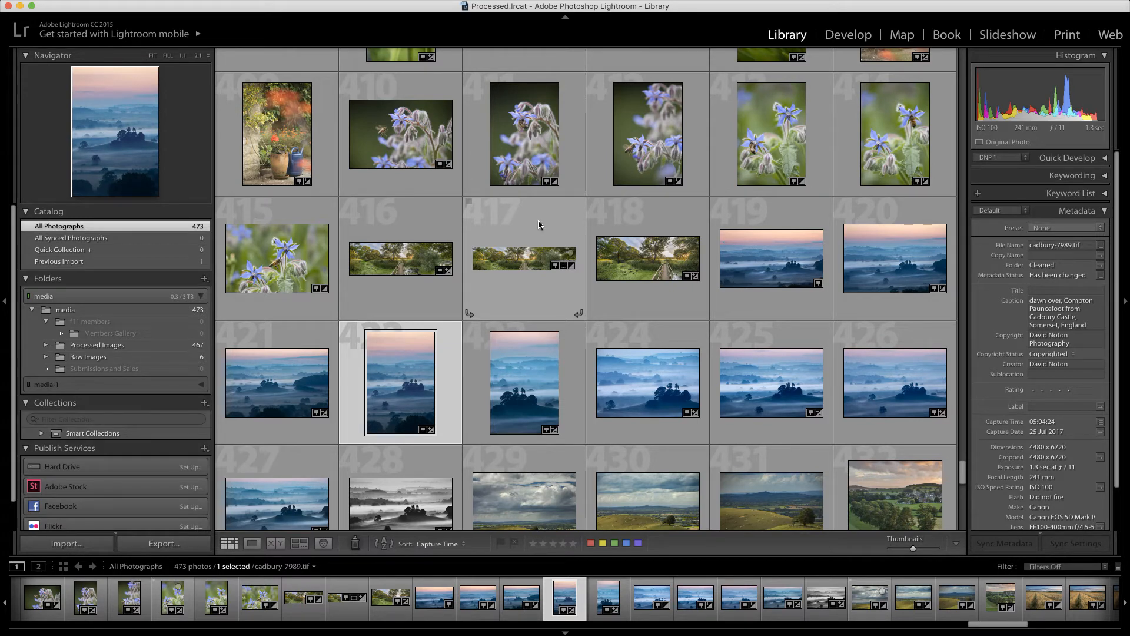
- Toggle the Filmstrip and leave it hidden to give the thumbnail grid more height
click(565, 632)
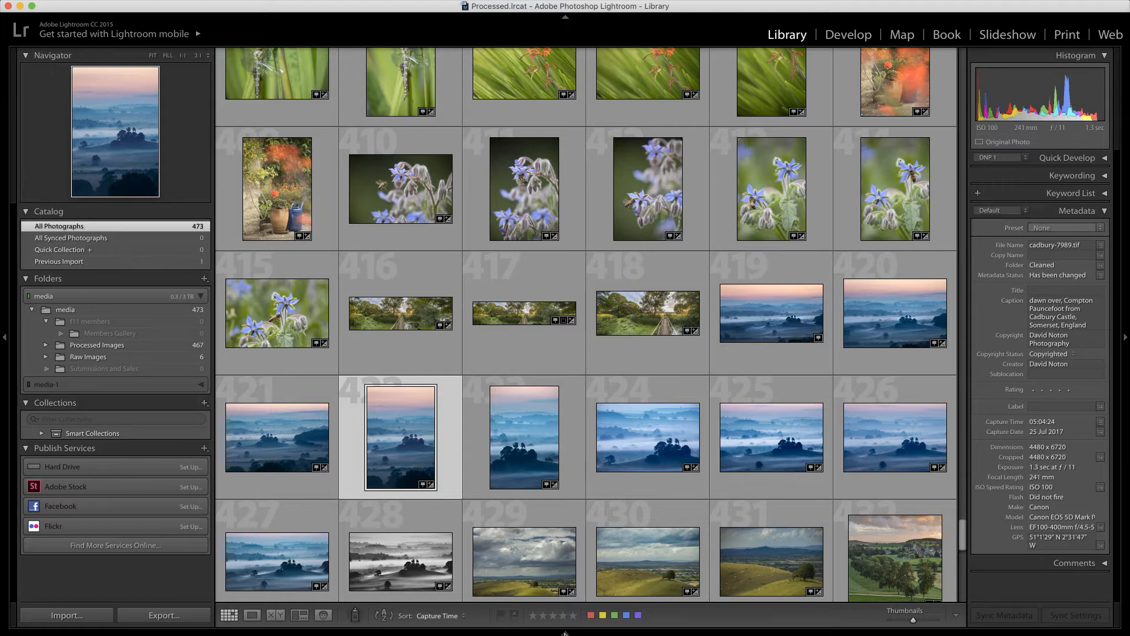
click(565, 633)
click(565, 632)
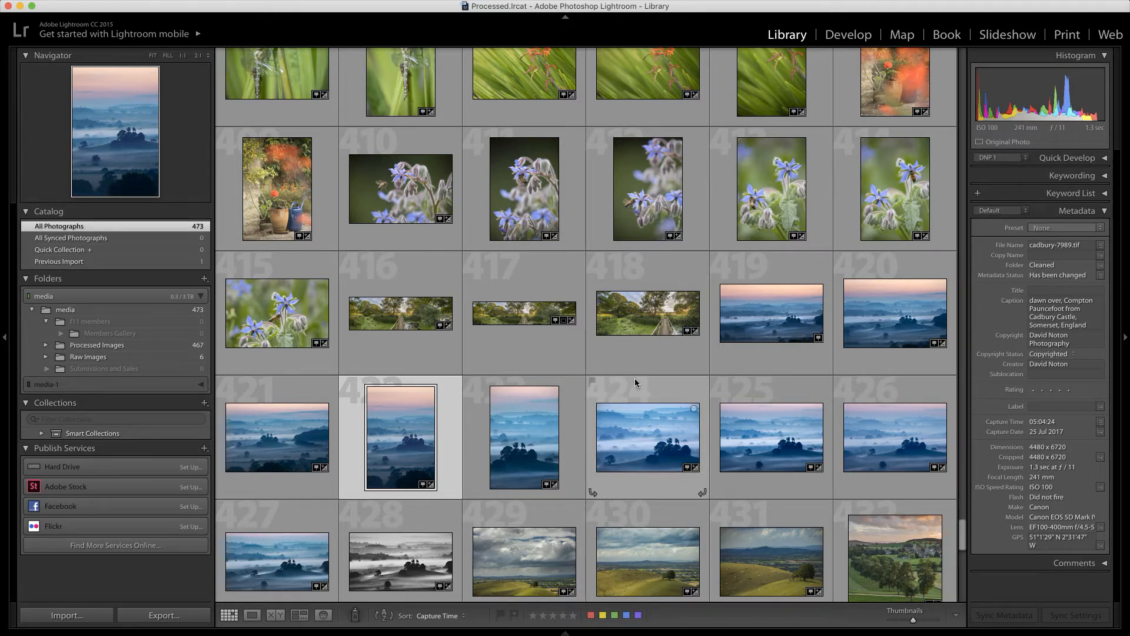
- Shrink the grid thumbnails to seven per row and enlarge them to four per row
scroll(634, 378, down, 1)
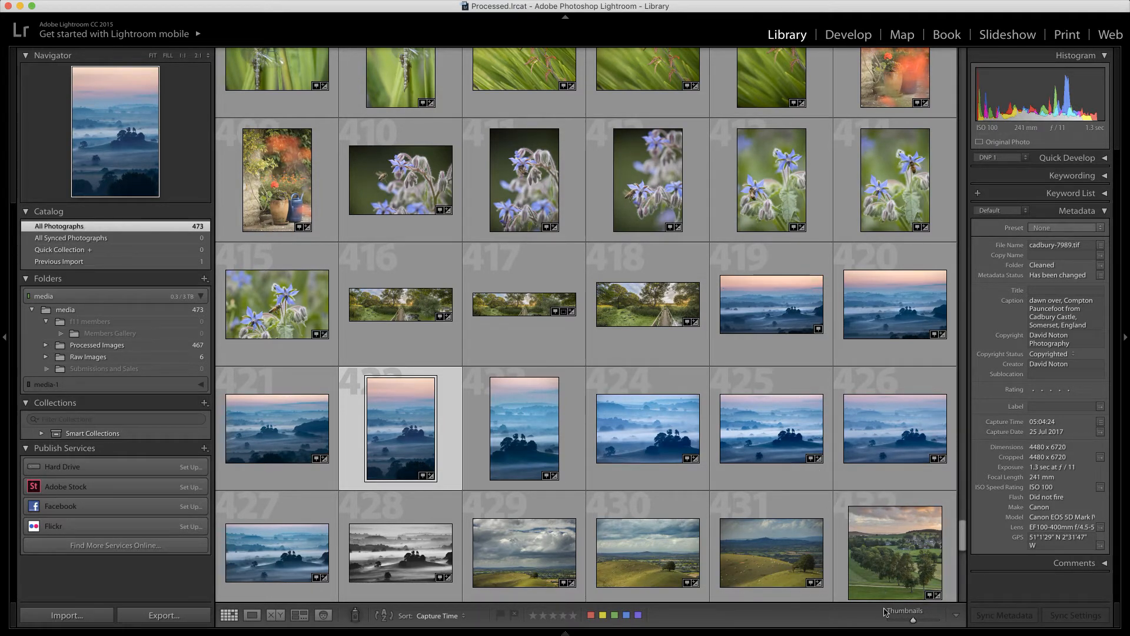
mouse_move(913, 622)
mouse_down()
mouse_move(929, 622)
mouse_move(907, 623)
mouse_up()
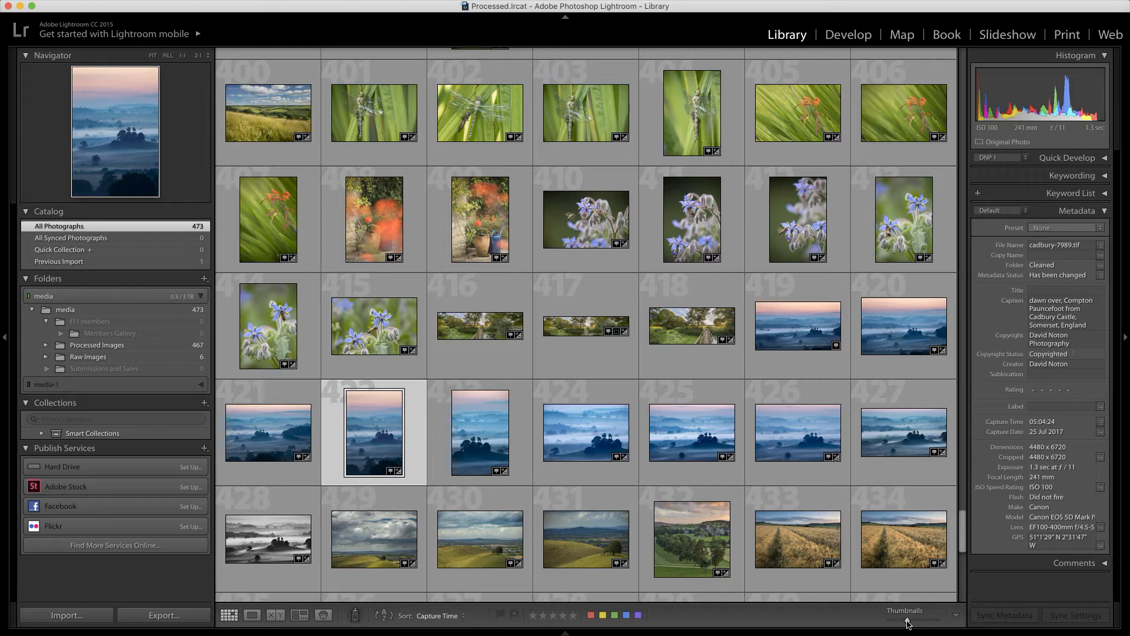
drag(907, 623, 918, 622)
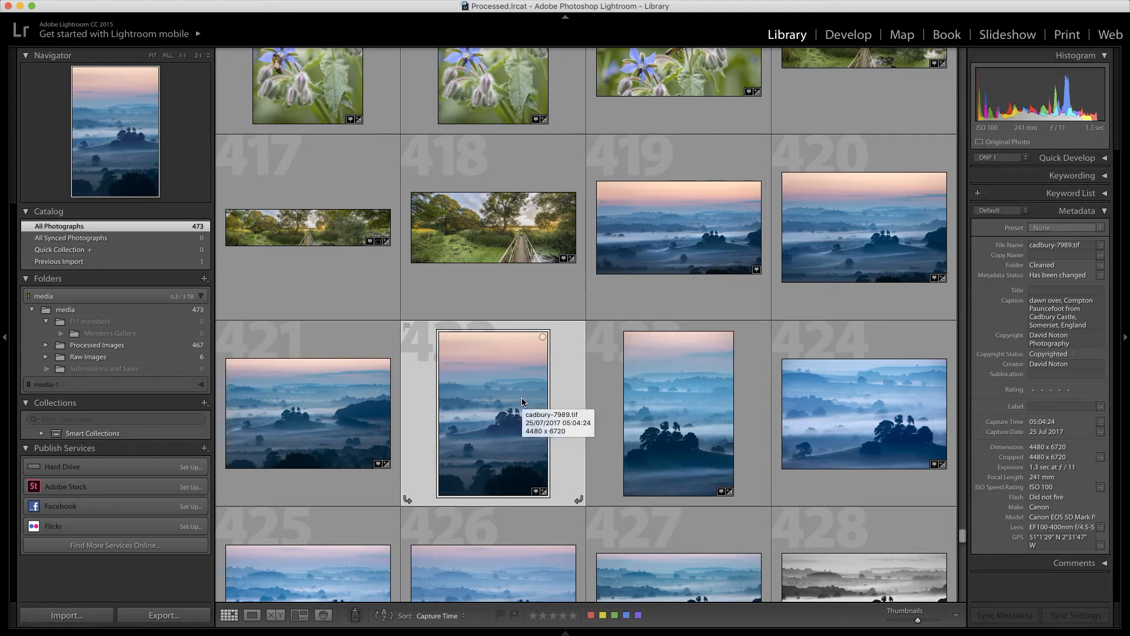
- Enlarge the grid thumbnails to two per row, and reduce them until nine photos fit per row
key(equal)
key(equal)
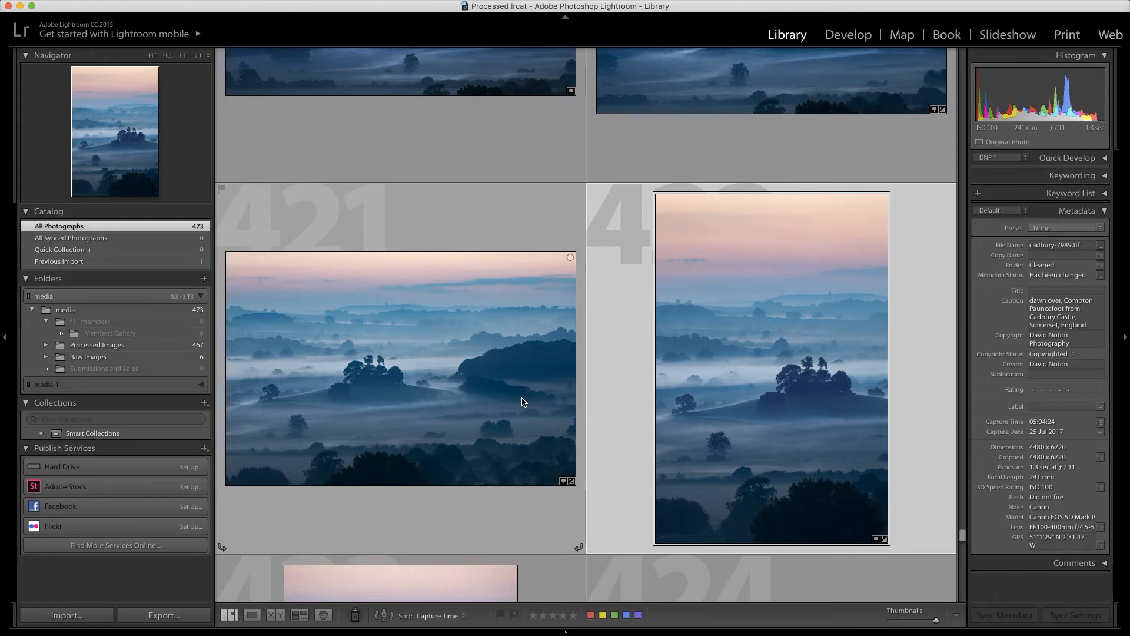
key(minus)
key(minus)
key(minus)
key(minus)
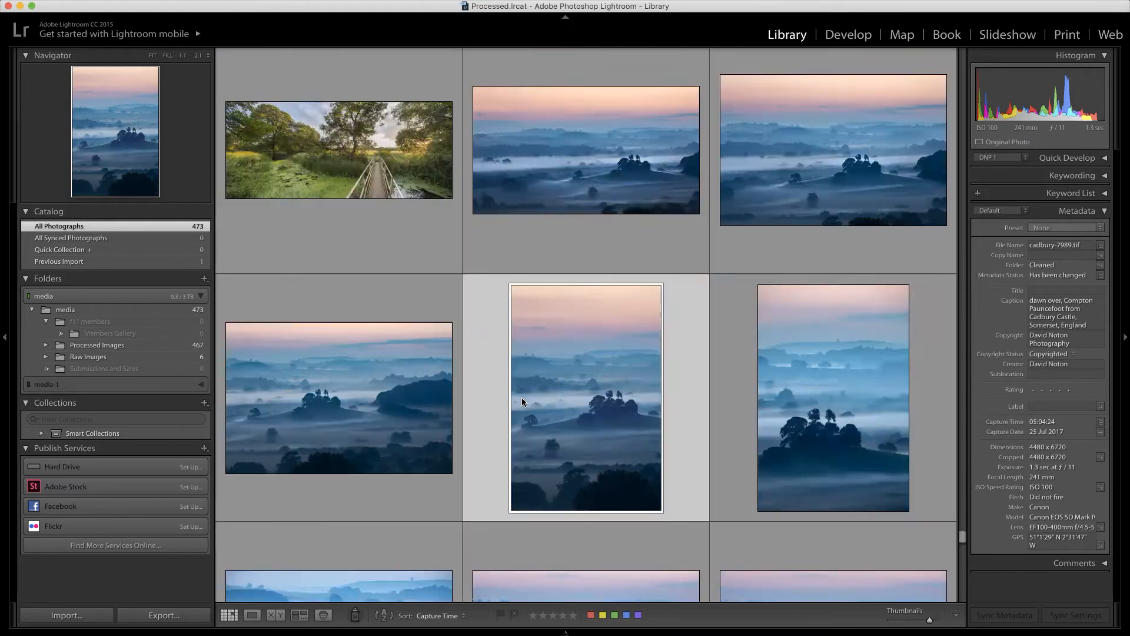
key(minus)
key(minus)
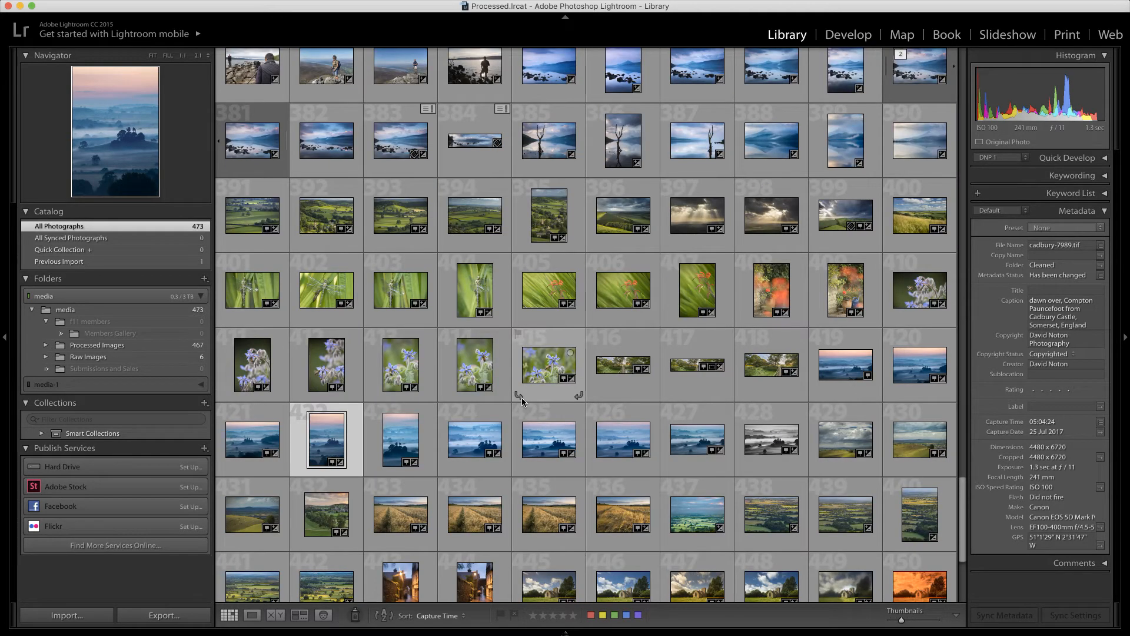
key(equal)
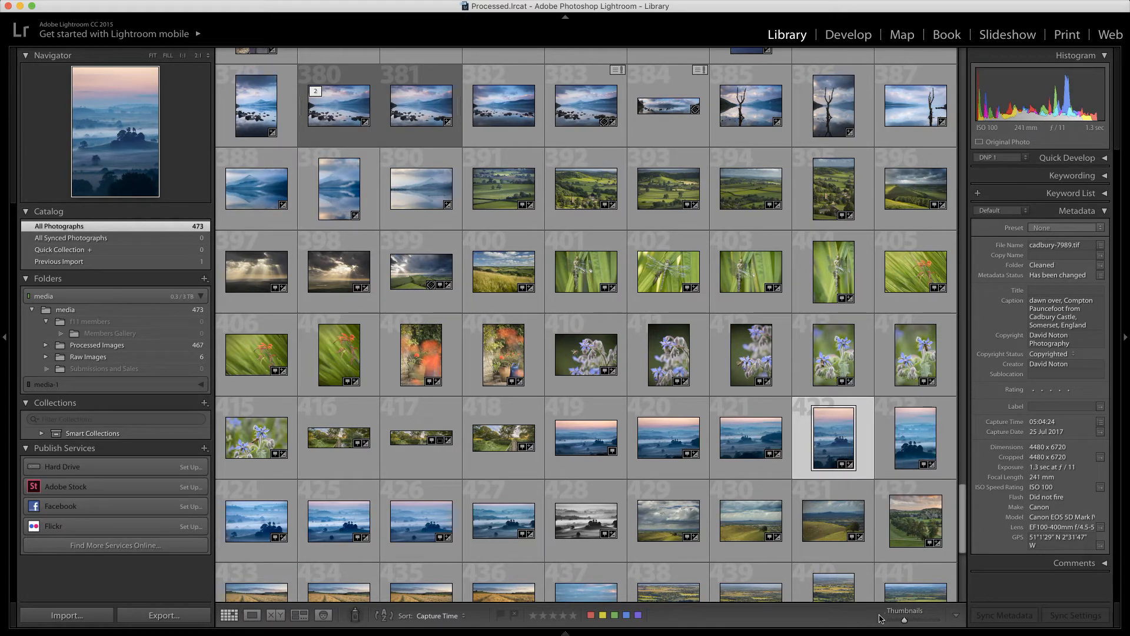
- Hide and restore the toolbar below the grid, and show and hide the Library Filter bar above it
mouse_move(706, 626)
key(t)
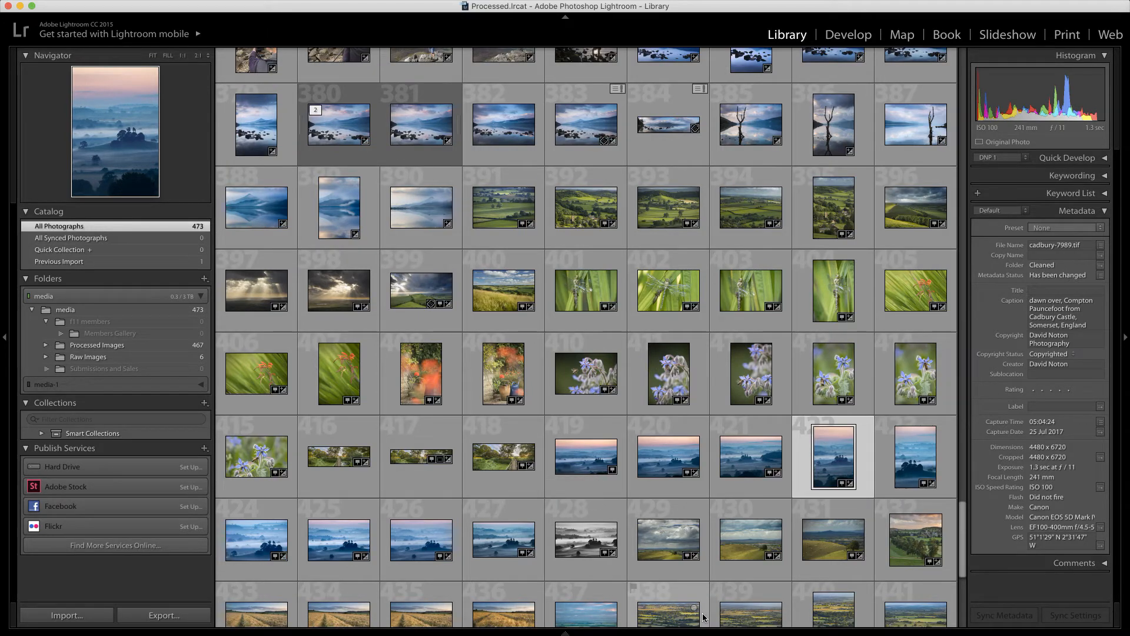
key(t)
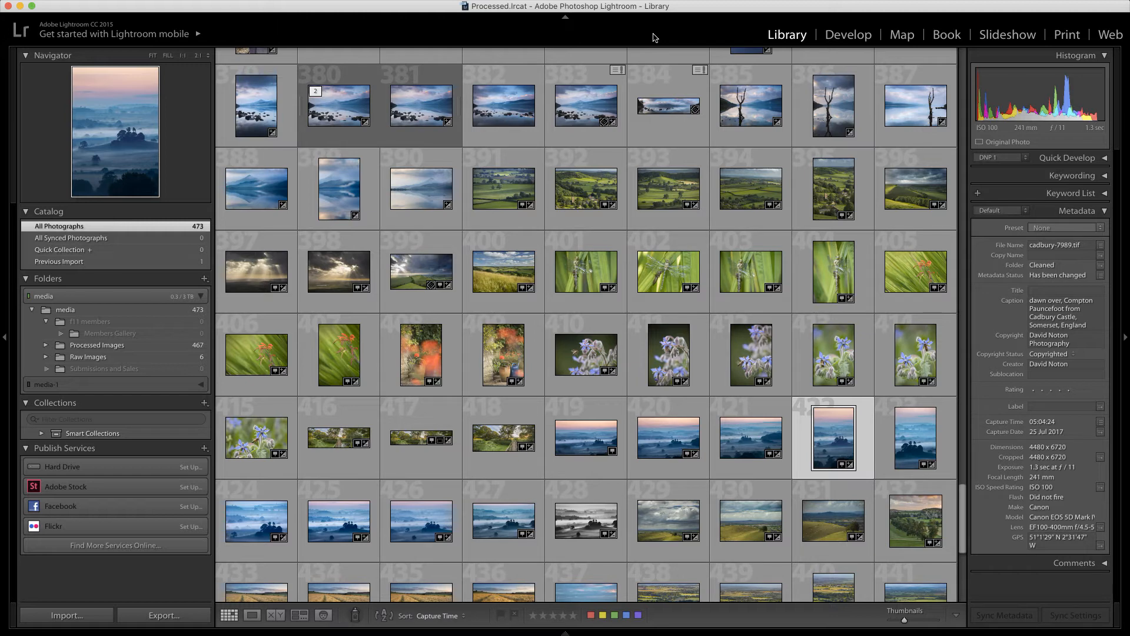
key(backslash)
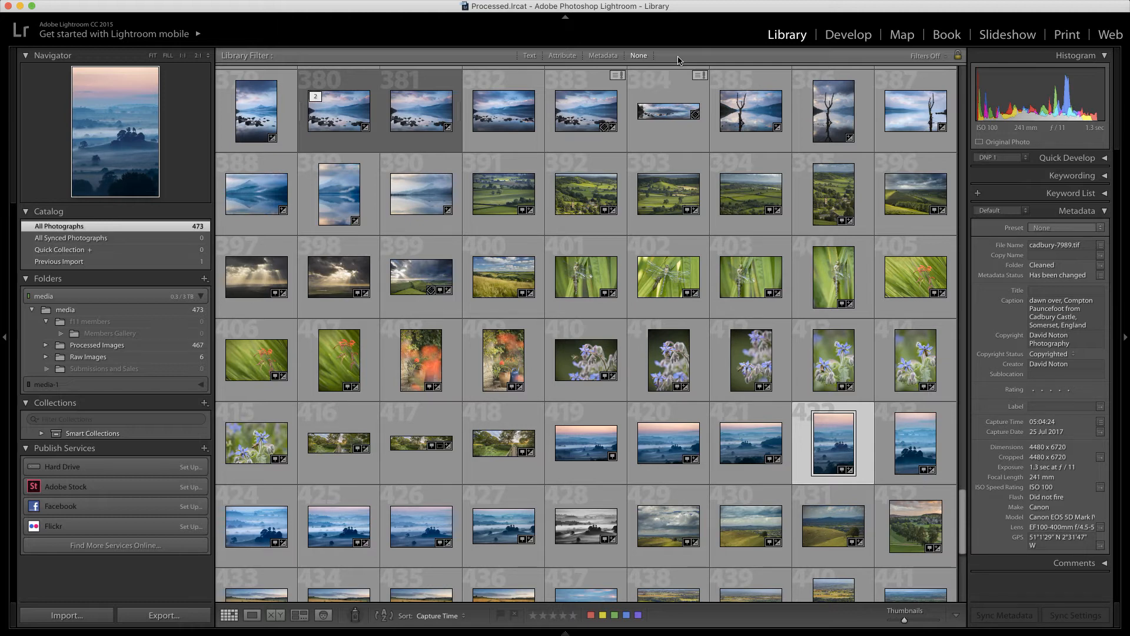
key(backslash)
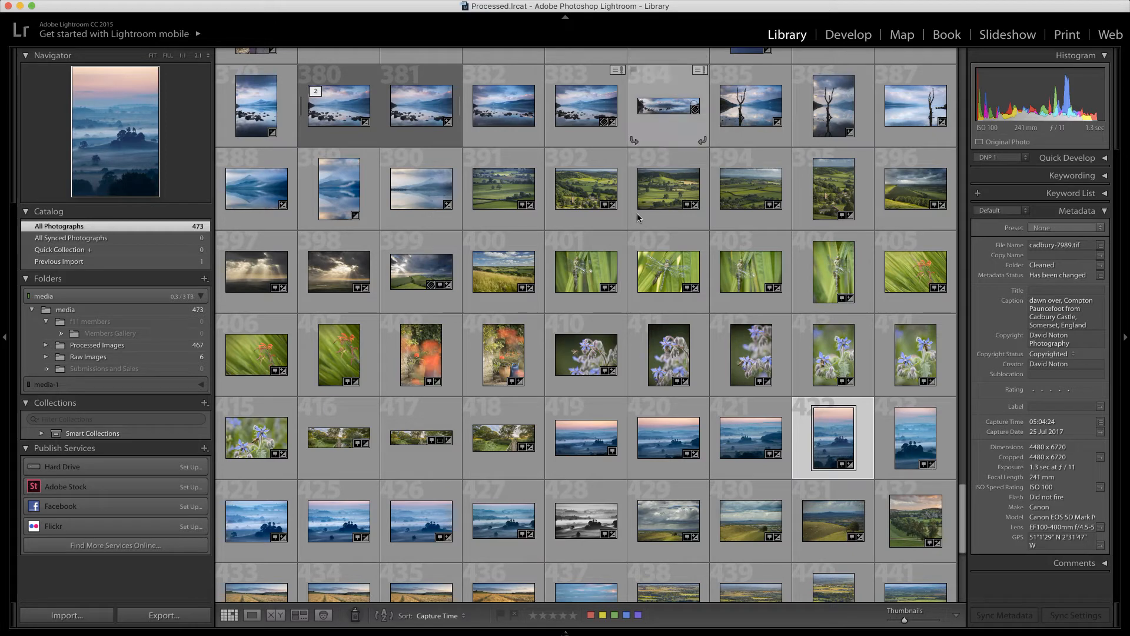
- Hide the side panels and the module picker so the thumbnail grid fills the window
scroll(684, 353, down, 3)
scroll(684, 348, down, 1)
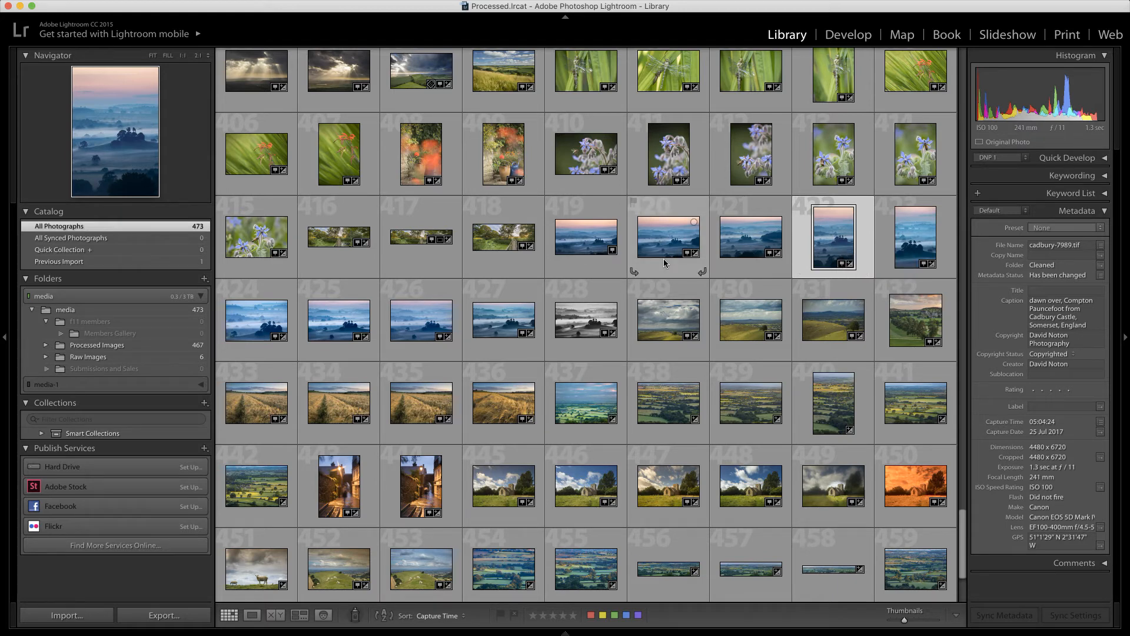
key(shift+Tab)
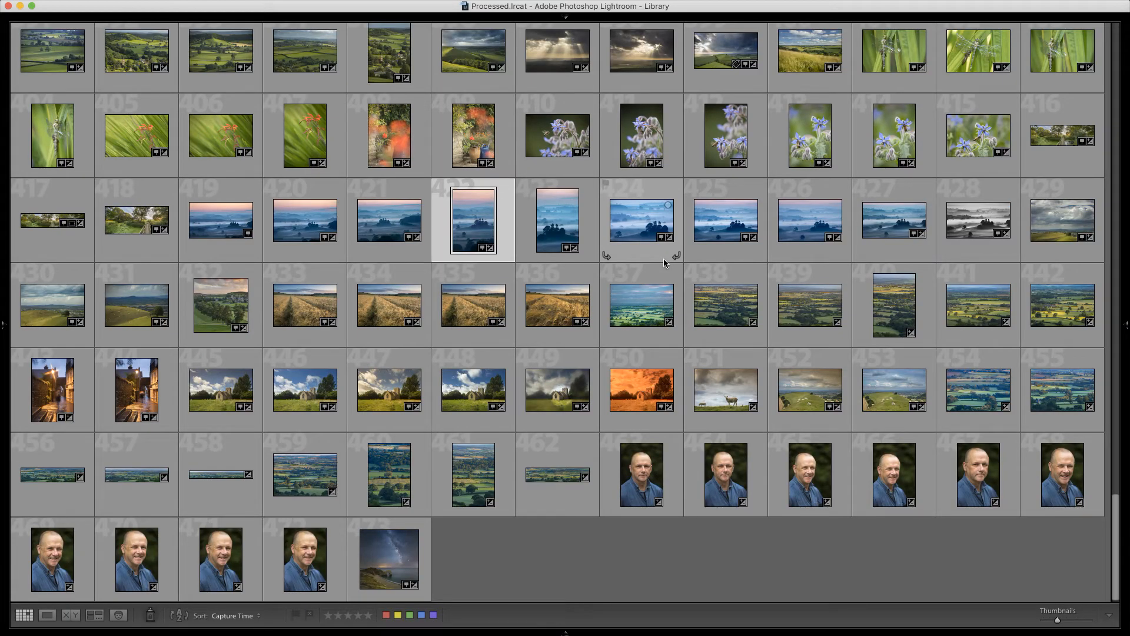
scroll(664, 262, up, 3)
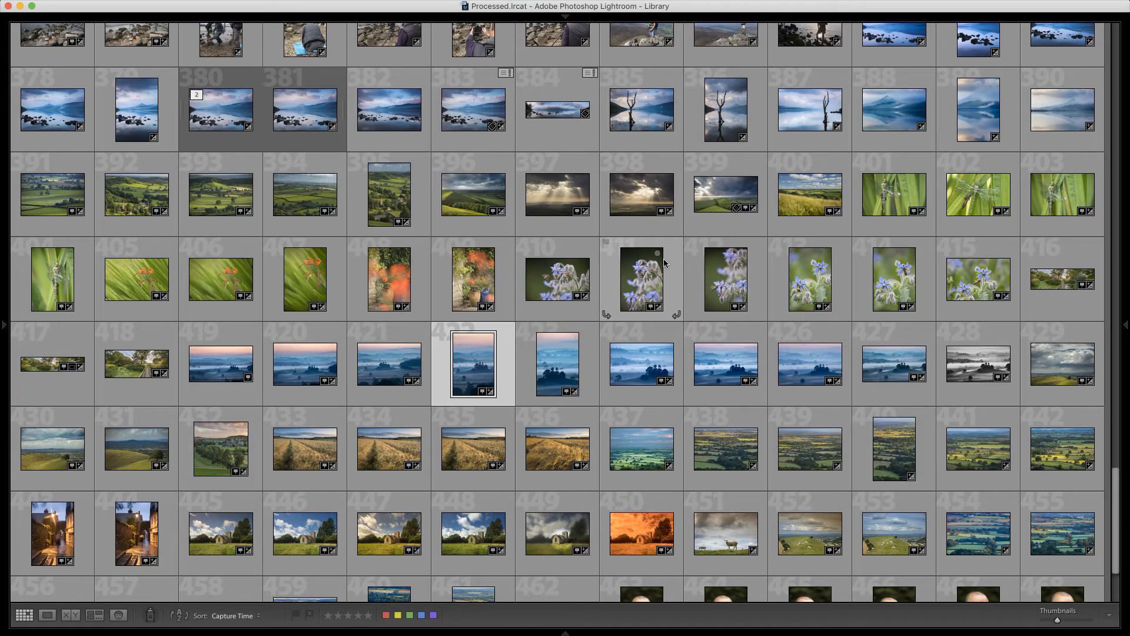
- Enlarge the thumbnails in the expanded grid to three per row, and reduce them by one step to four per row
key(equal)
key(equal)
key(equal)
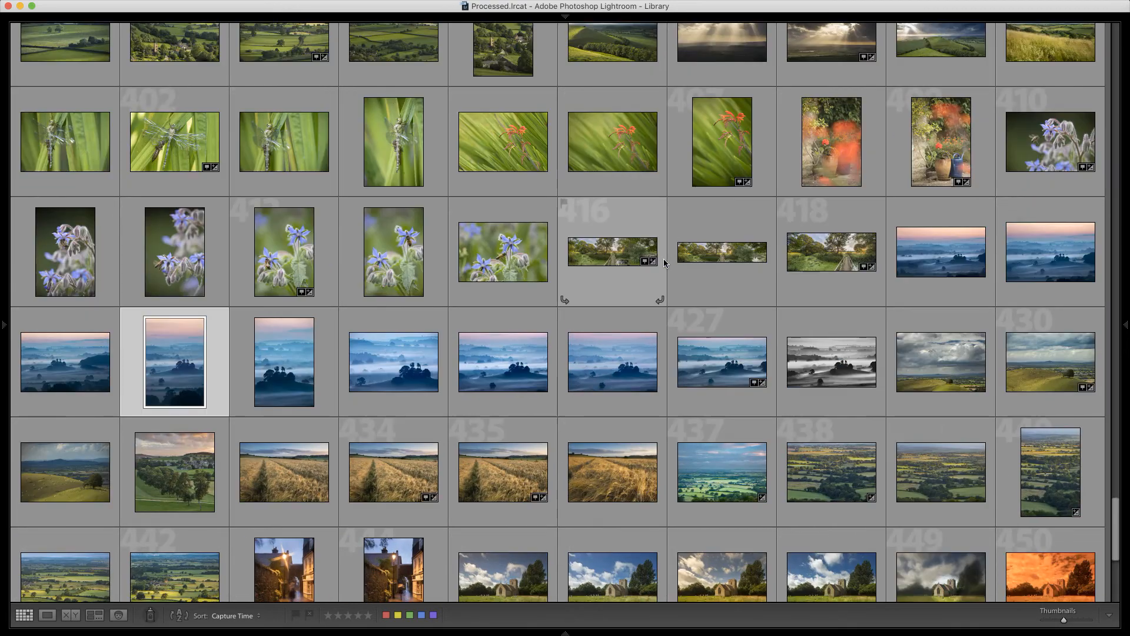
key(equal)
key(equal)
key(equal)
key(equal)
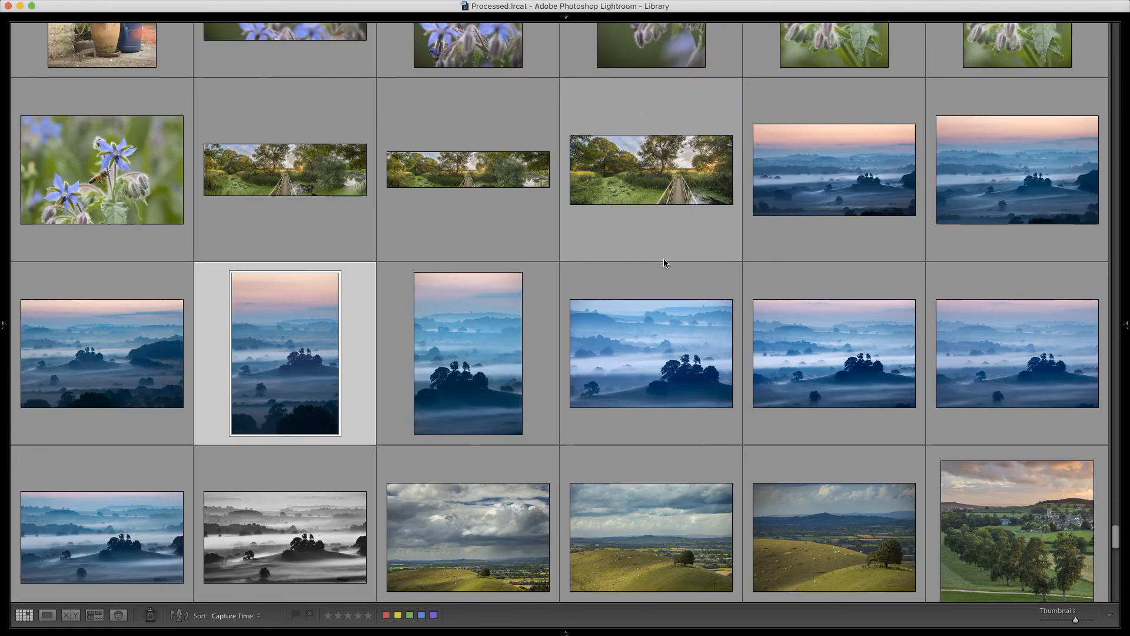
key(equal)
key(equal)
key(equal)
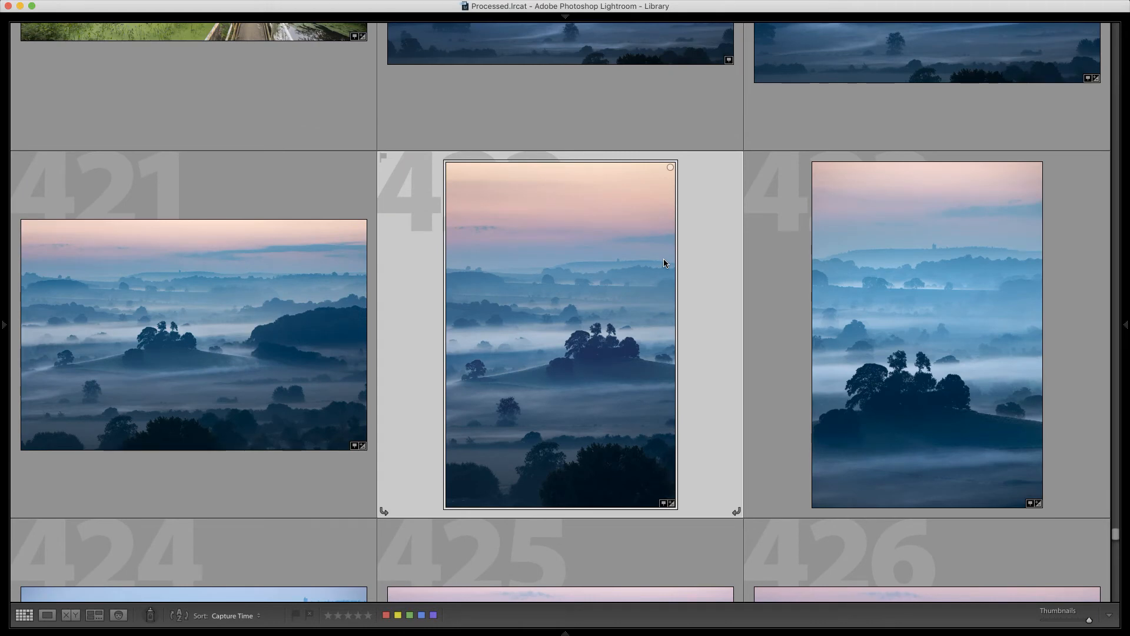
key(minus)
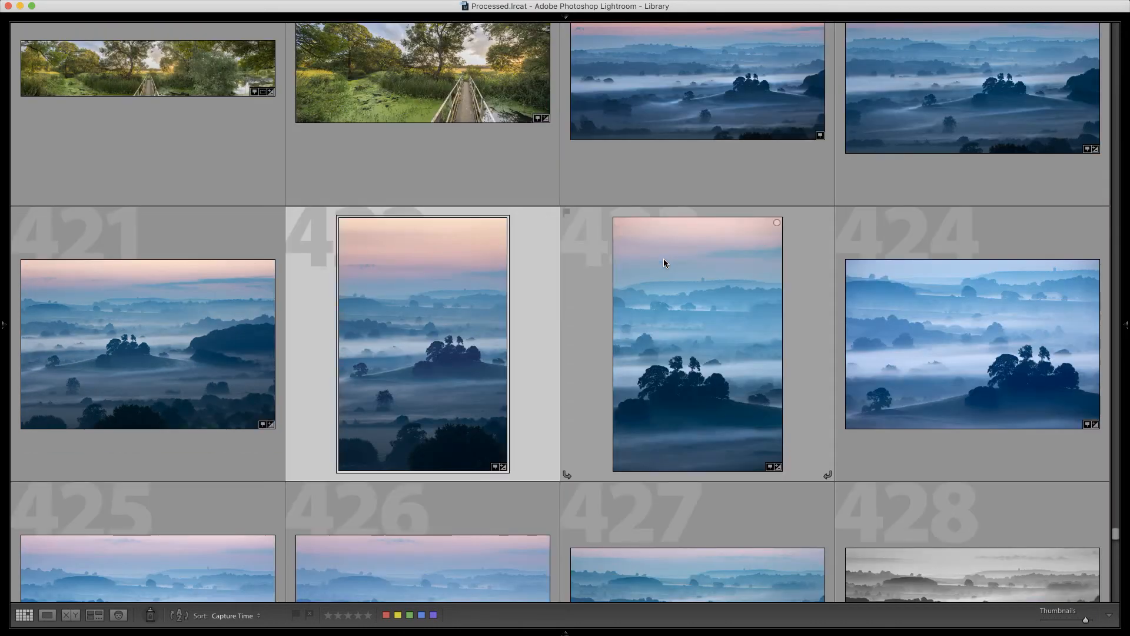
scroll(710, 316, down, 2)
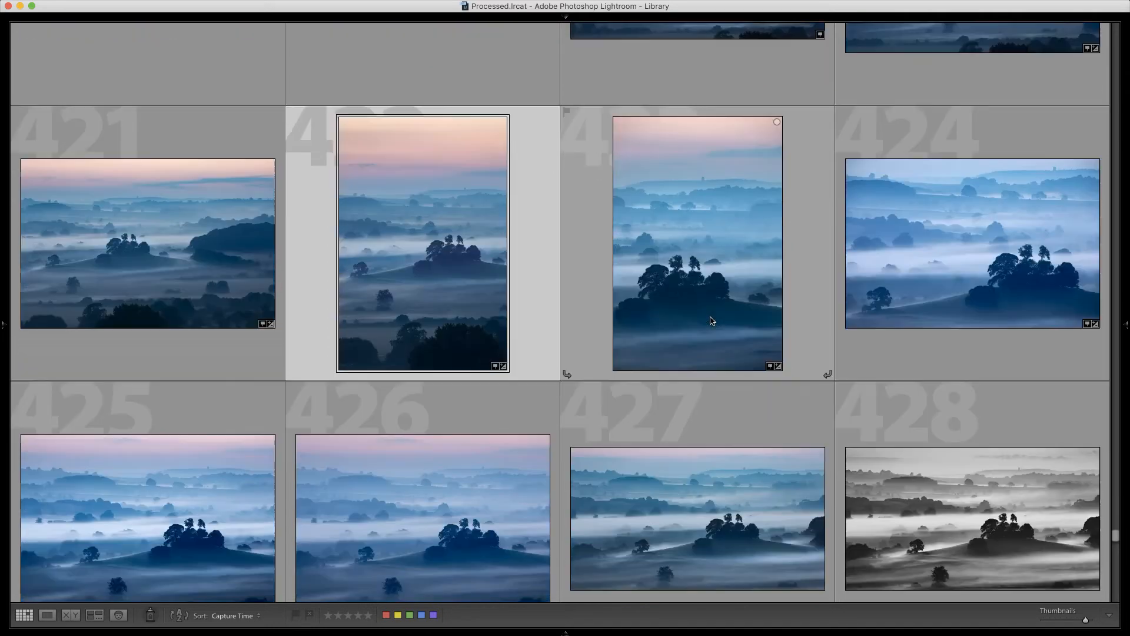
scroll(711, 321, down, 5)
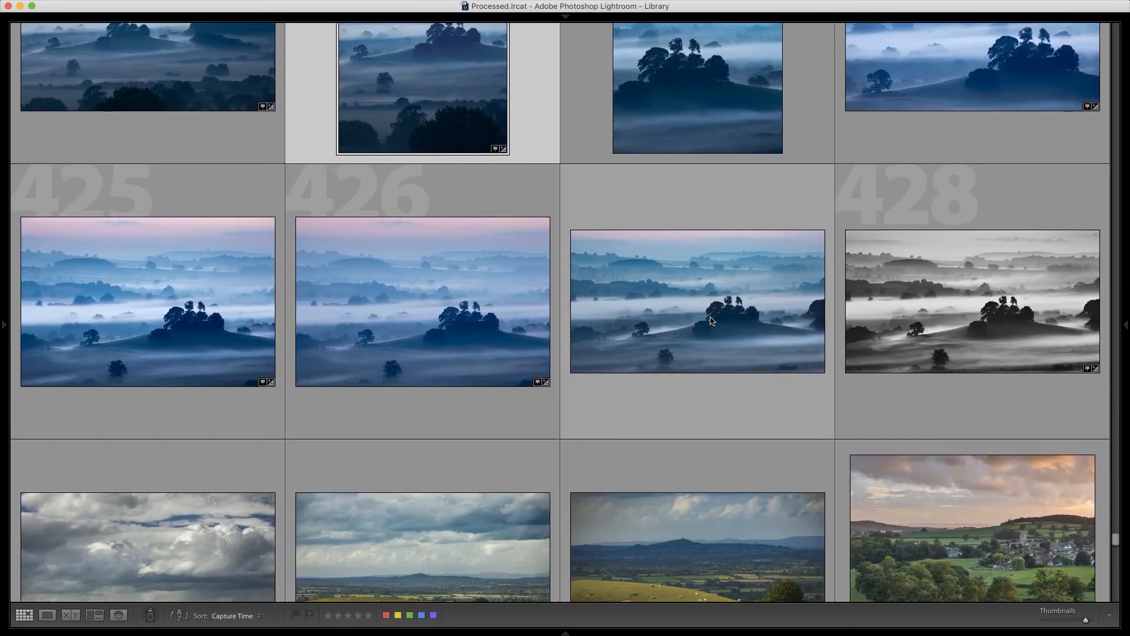
scroll(711, 321, up, 7)
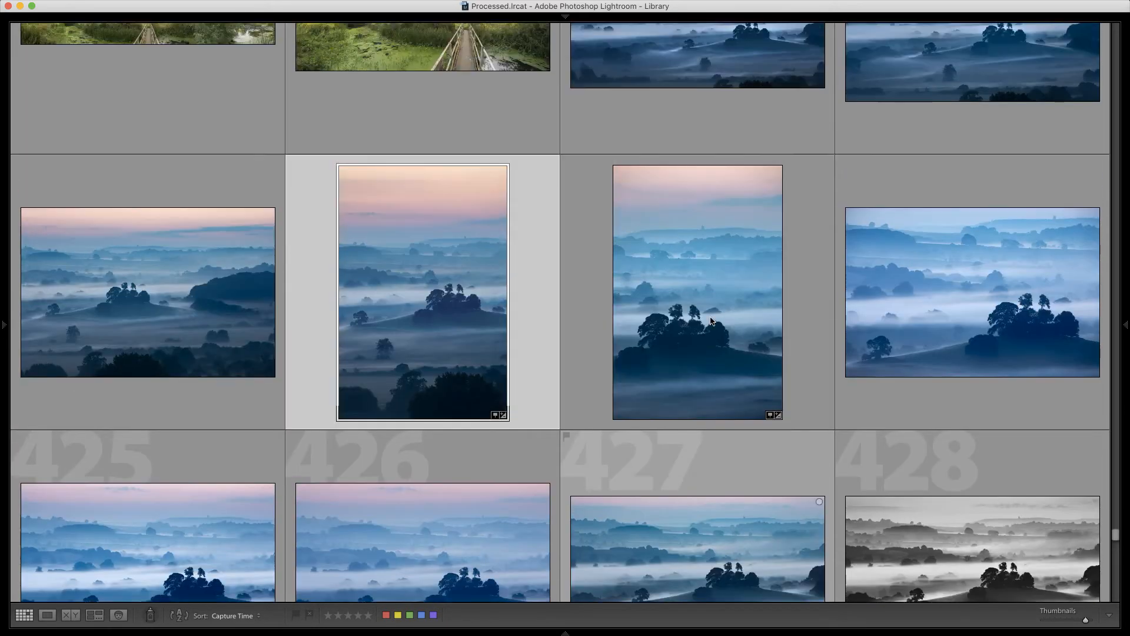
scroll(710, 320, up, 11)
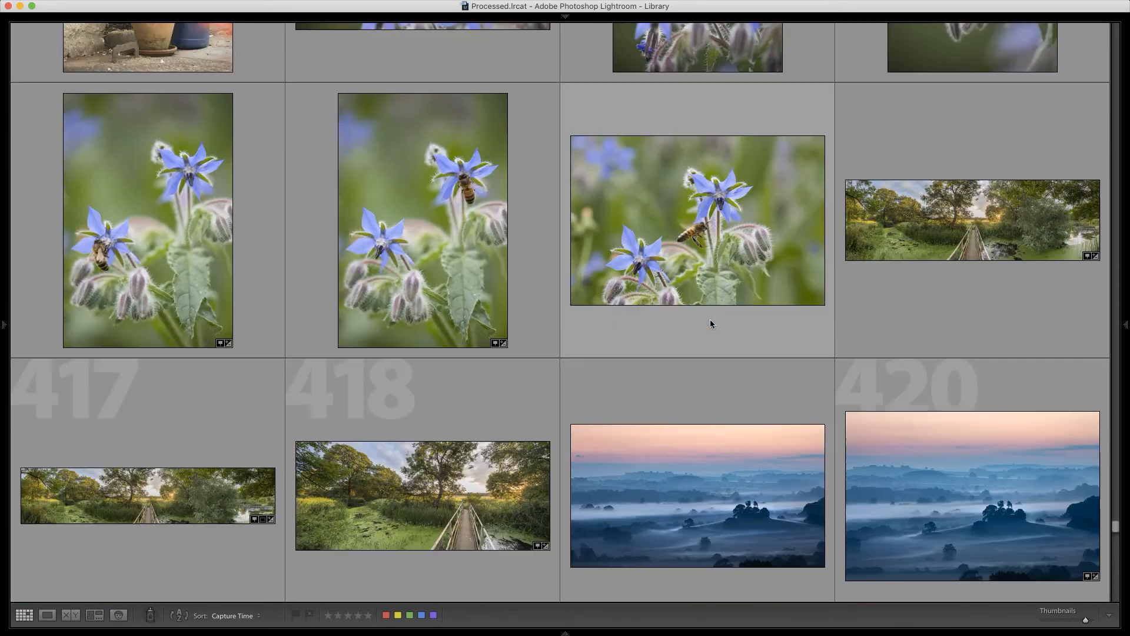
scroll(710, 319, up, 2)
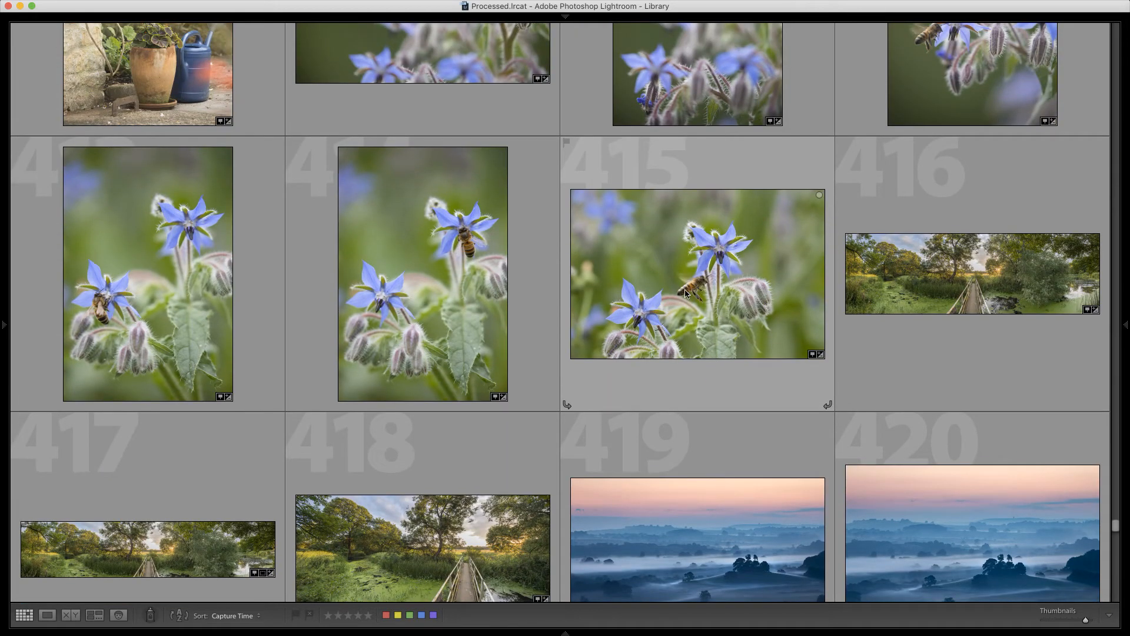
- Open photo 415 of the bee and borage flowers in Loupe view with the toolbar hidden, and restore all the surrounding panels
click(696, 289)
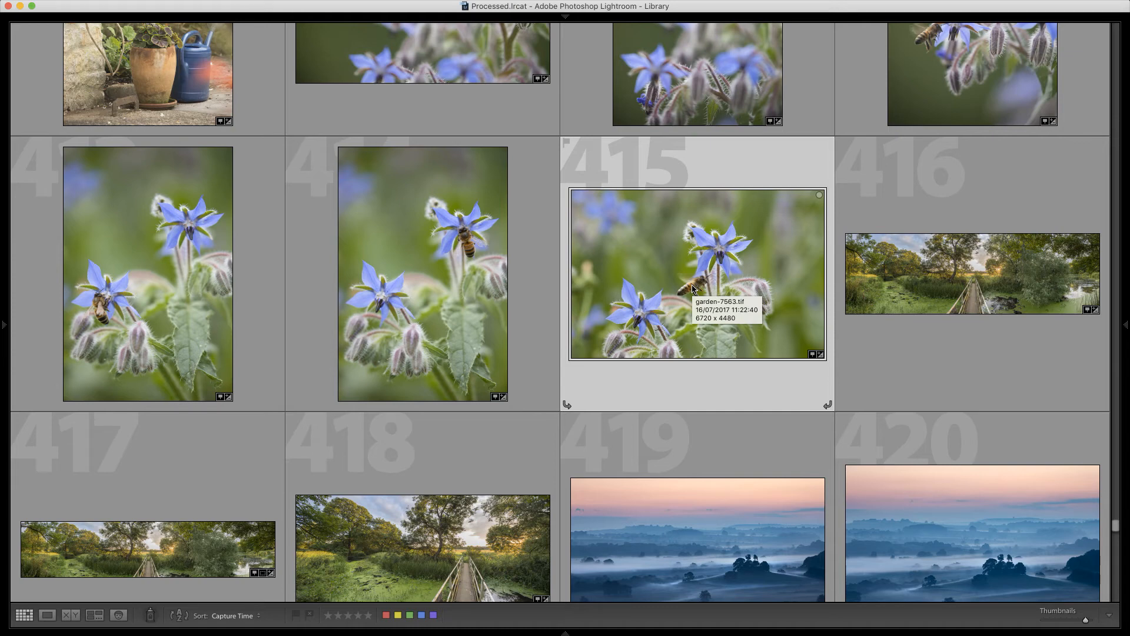
click(47, 616)
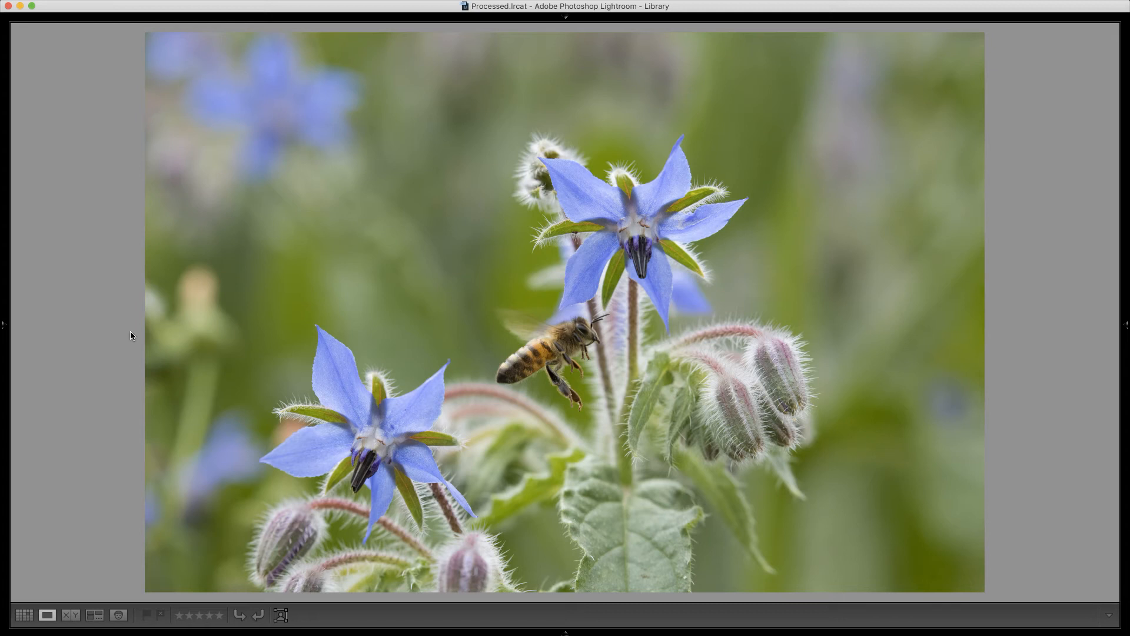
key(t)
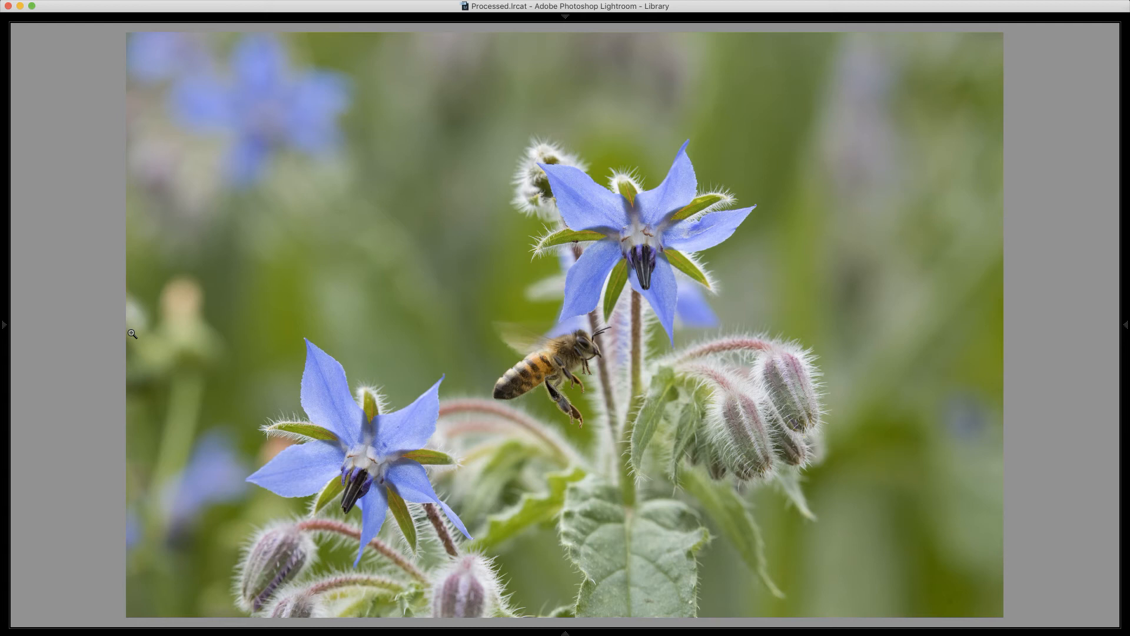
key(shift+Tab)
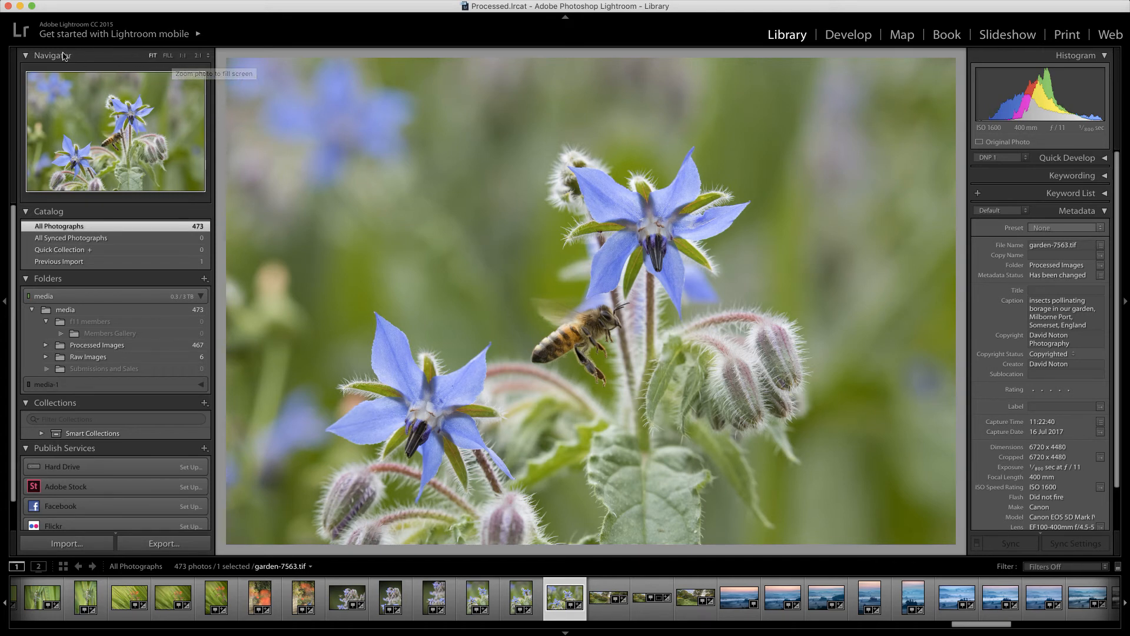
- Zoom the photo to Fill and 1:1, centre the view on the flying bee, and magnify it to 2:1
click(168, 57)
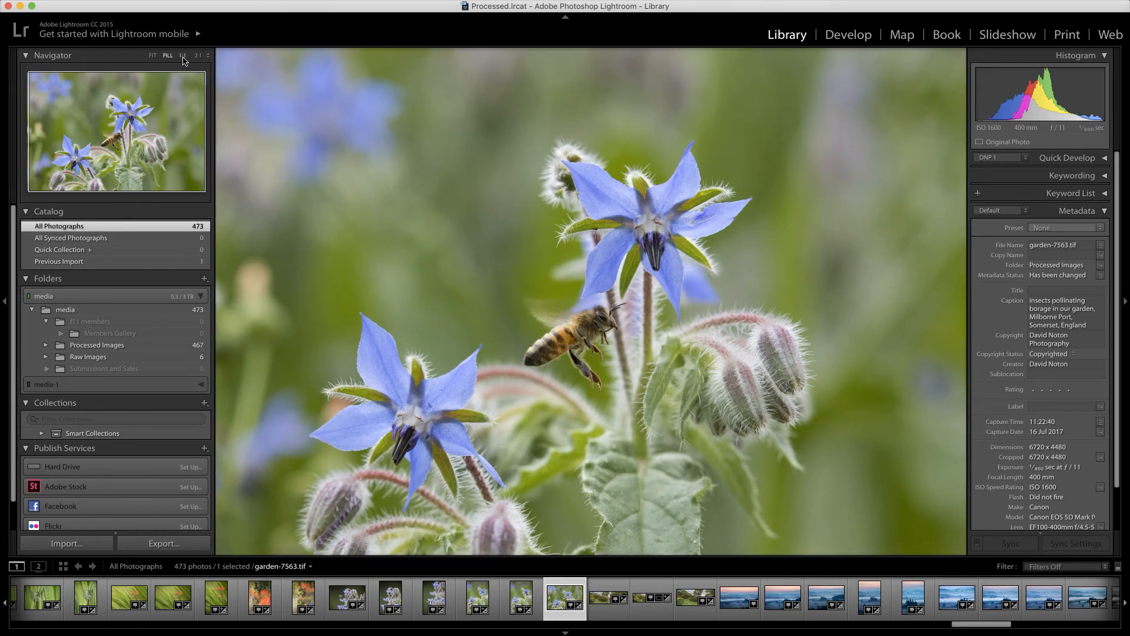
click(183, 56)
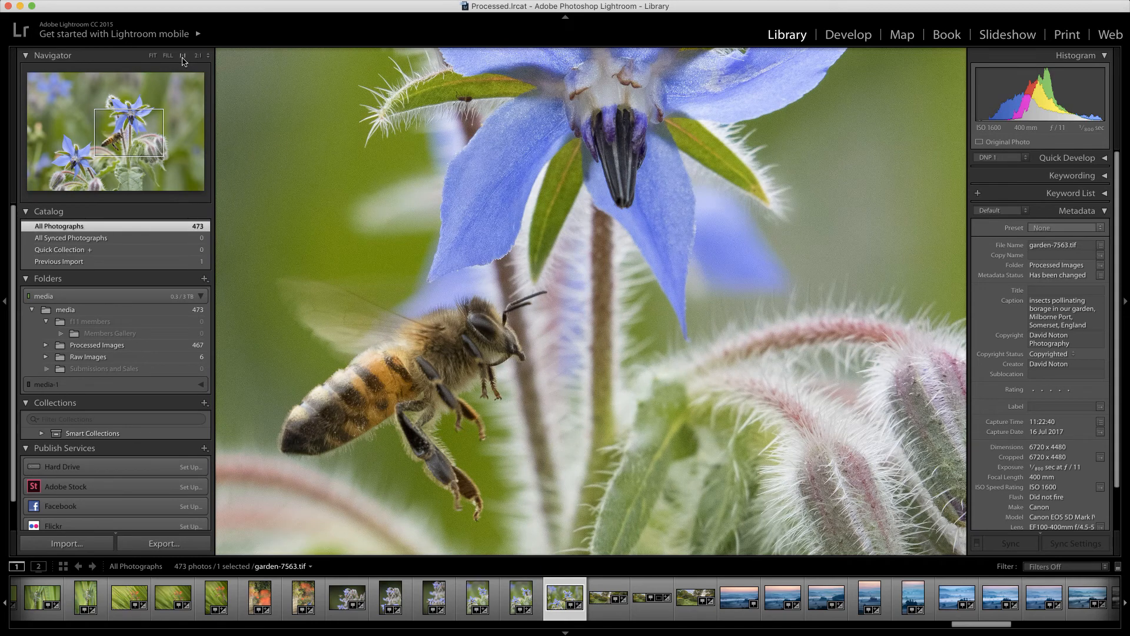
click(113, 138)
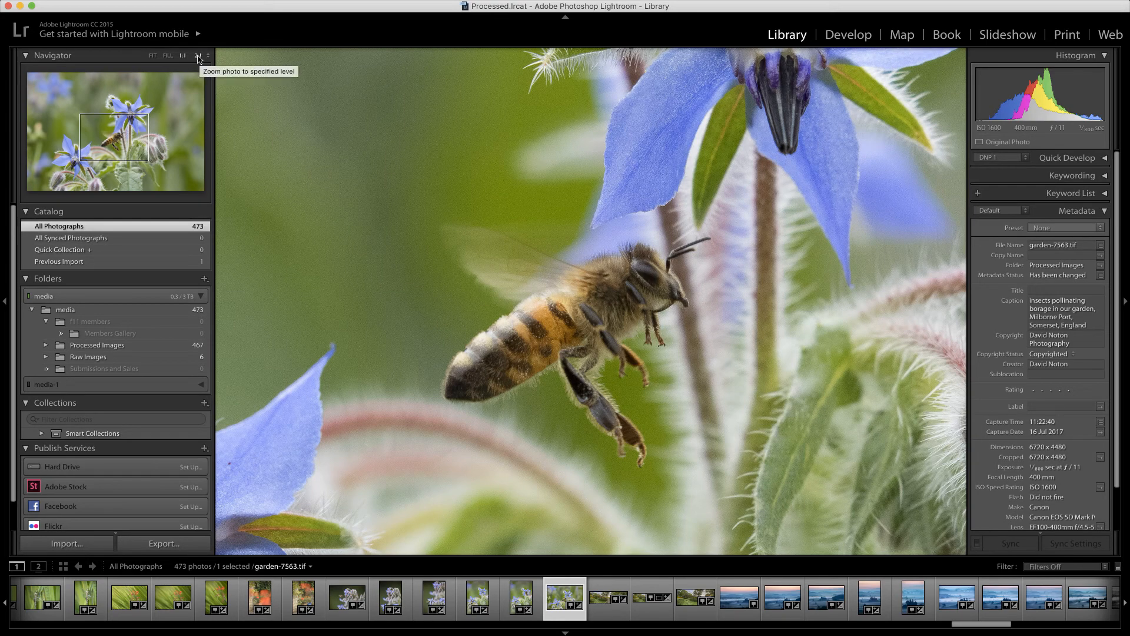
click(198, 58)
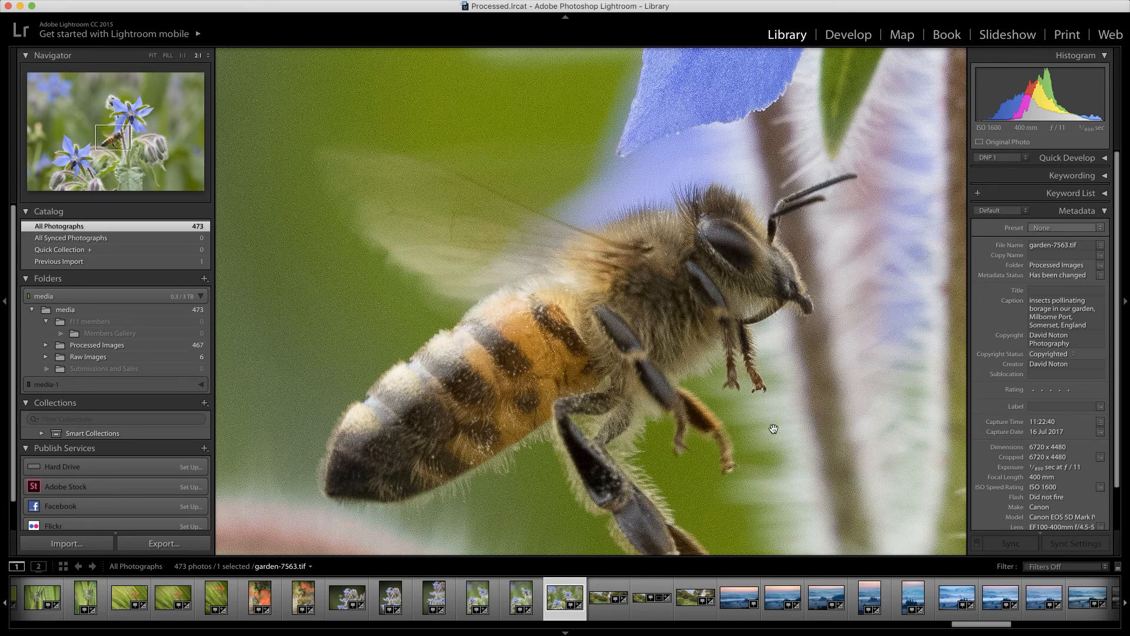
- View the bee at zoom ratios of 11:1, 4:1 and 2:1 in turn, and return the photo to Fit
click(208, 57)
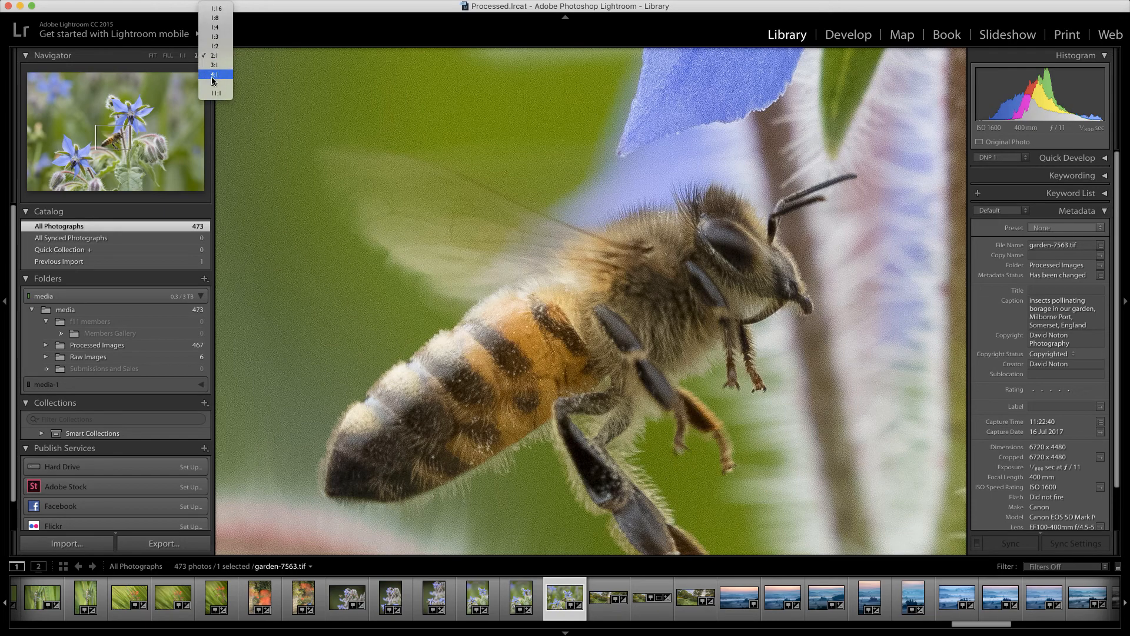
click(220, 94)
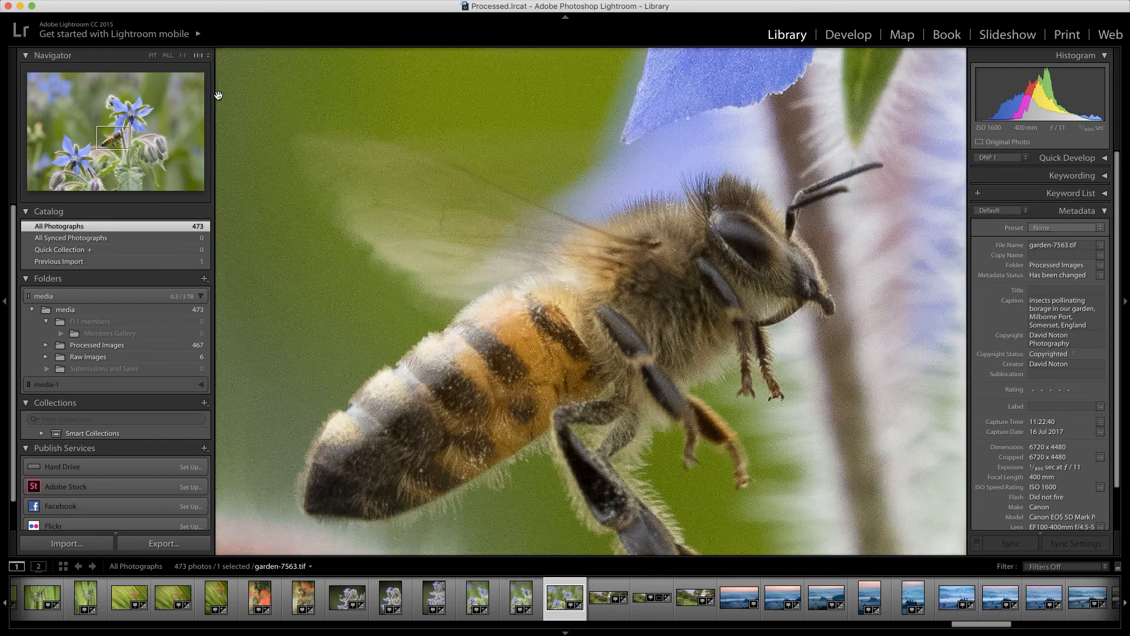
click(209, 59)
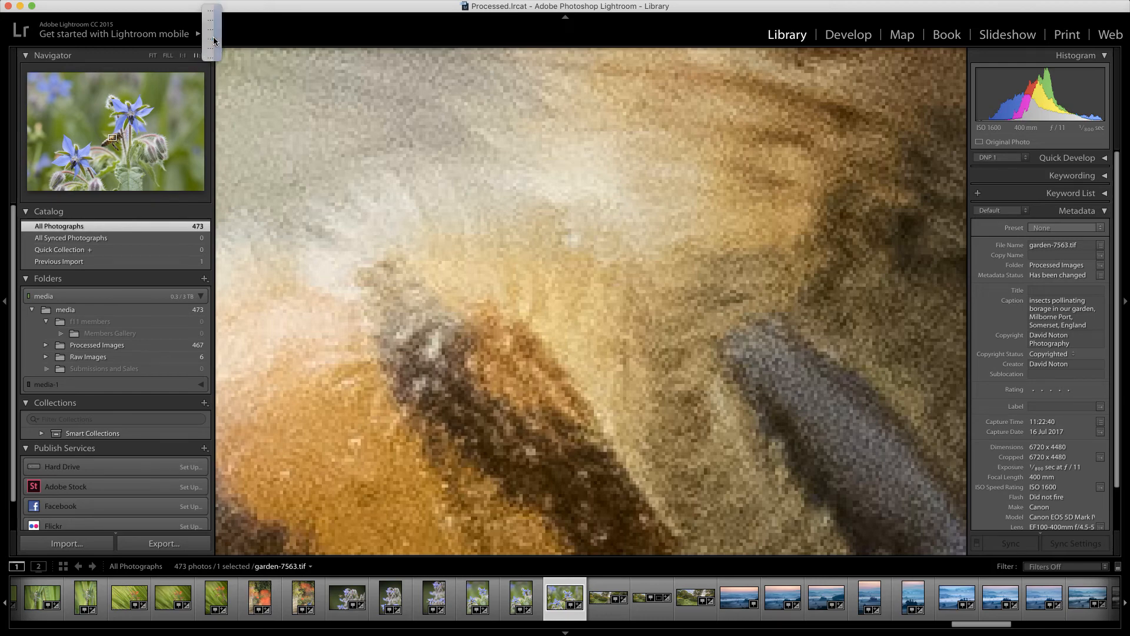
click(214, 40)
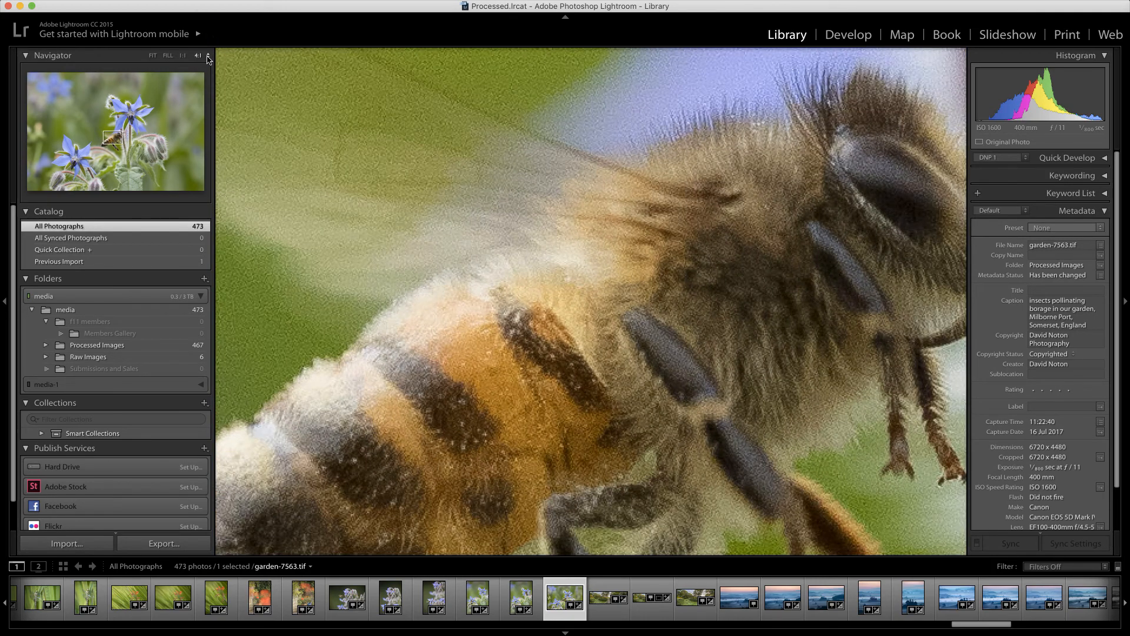
click(208, 57)
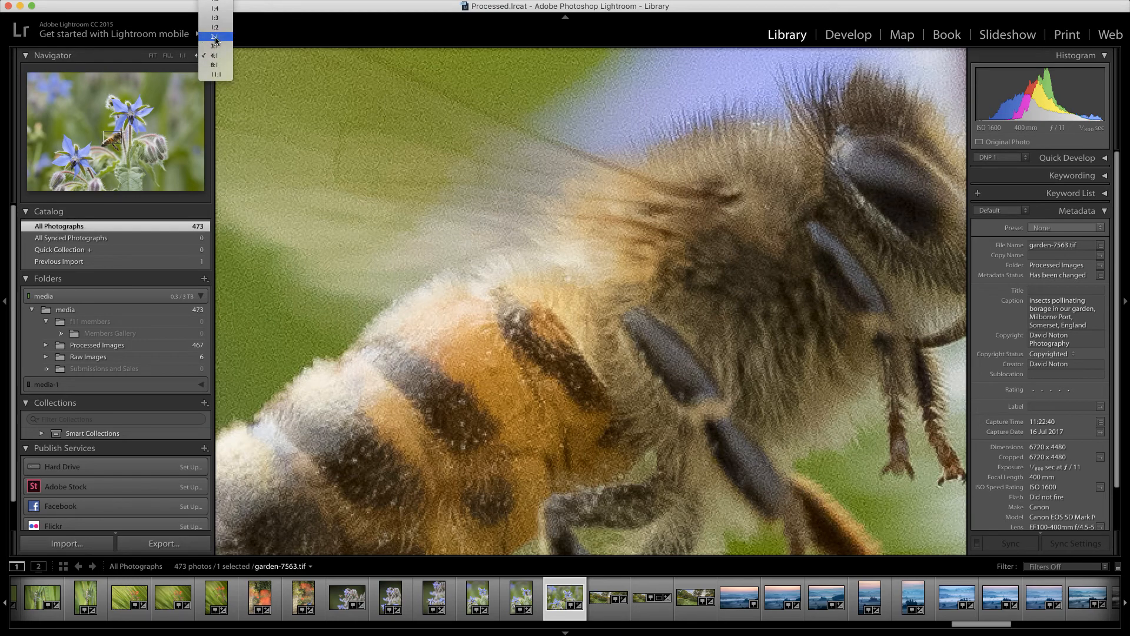
click(217, 39)
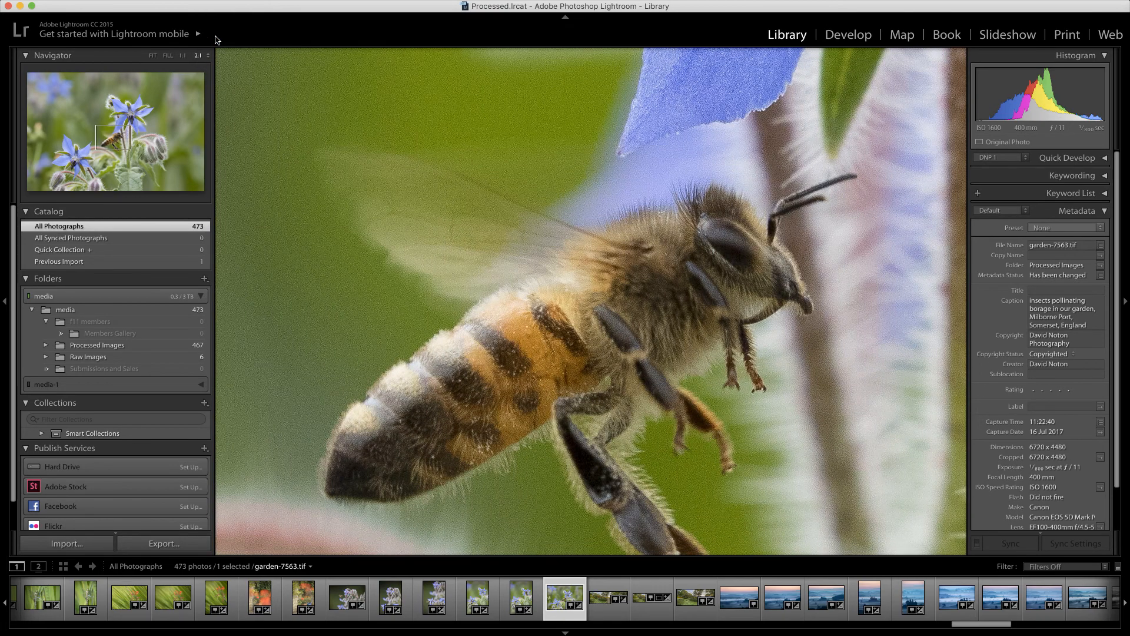
click(153, 56)
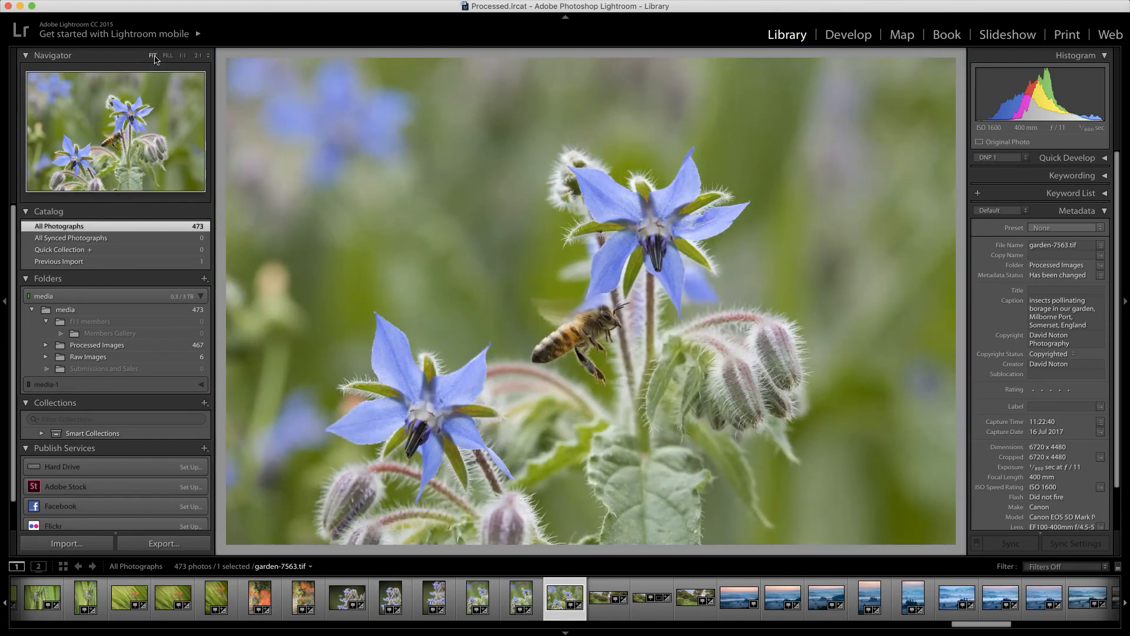
- Return to Grid view and reduce the thumbnails until five photos fit per row
key(g)
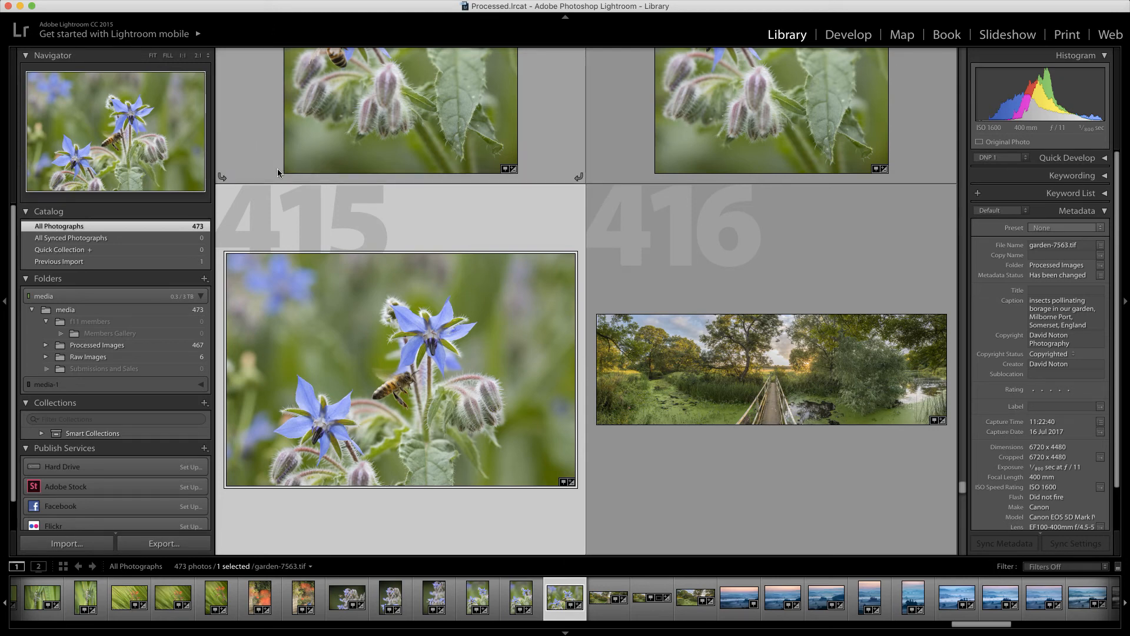
key(minus)
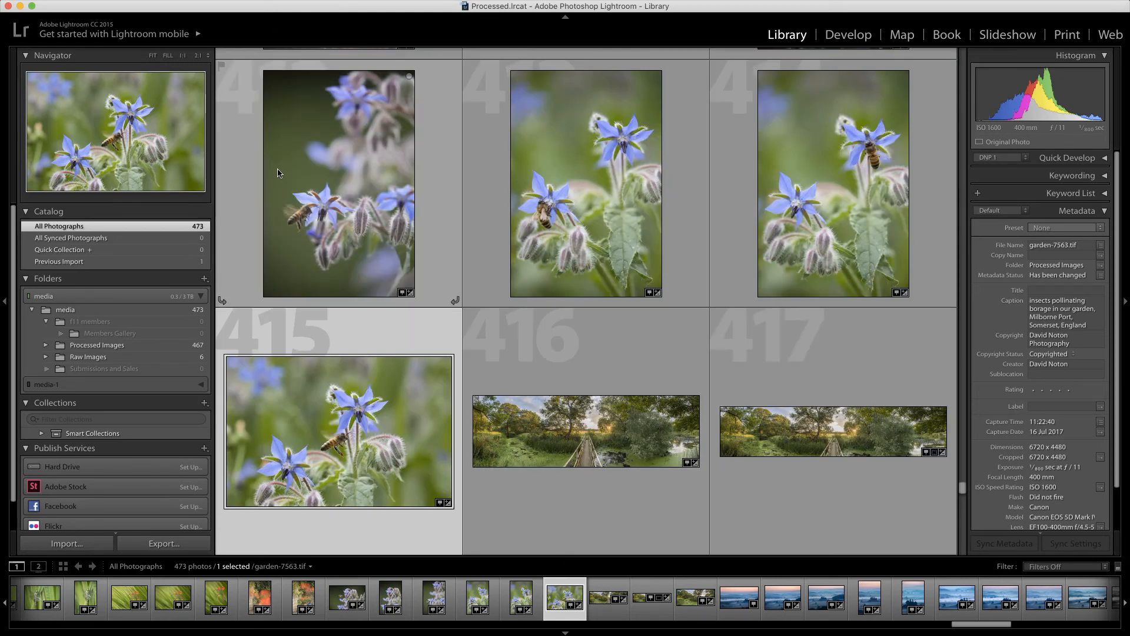
key(minus)
key(minus)
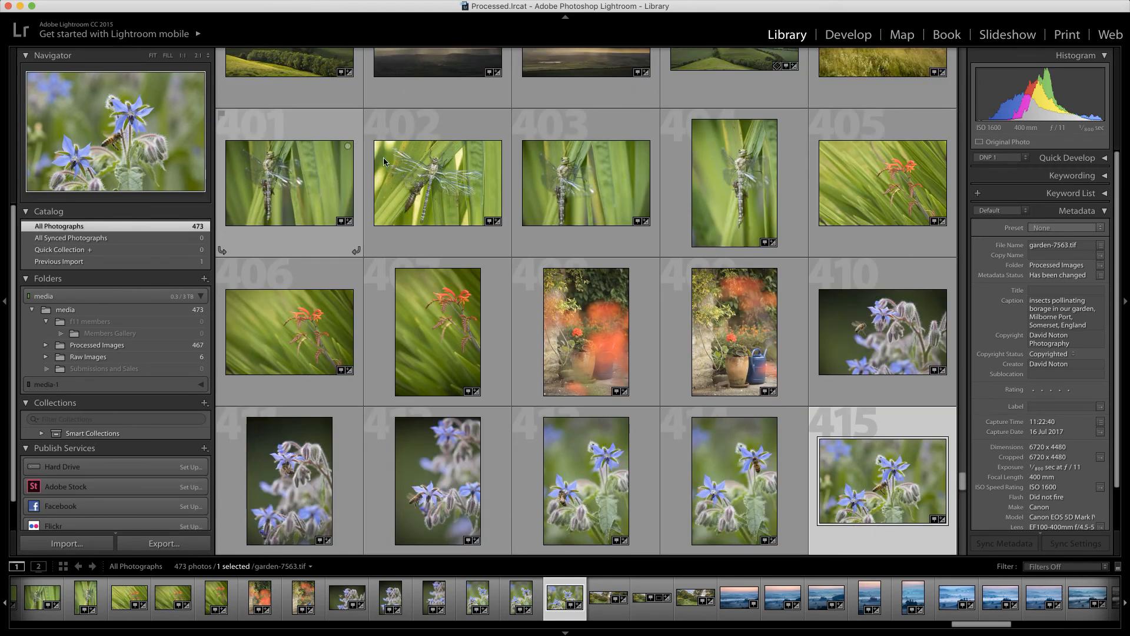
scroll(735, 526, down, 2)
scroll(736, 526, down, 2)
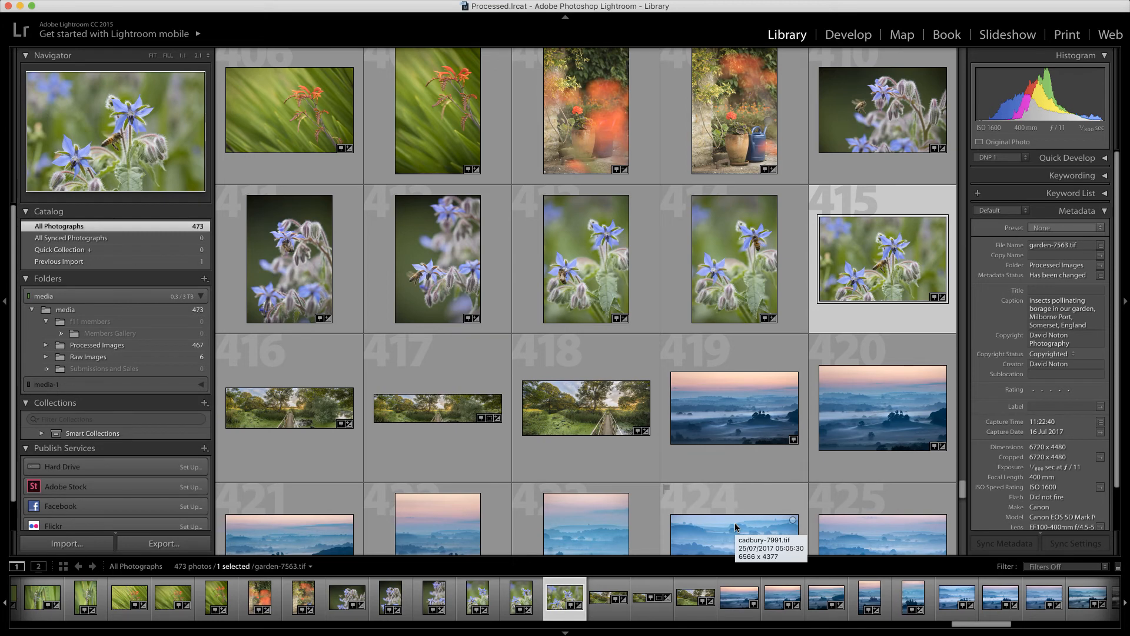
- Hide and restore all the panels at once, and hide only the side panels and the filmstrip, keeping the module picker
key(shift+Tab)
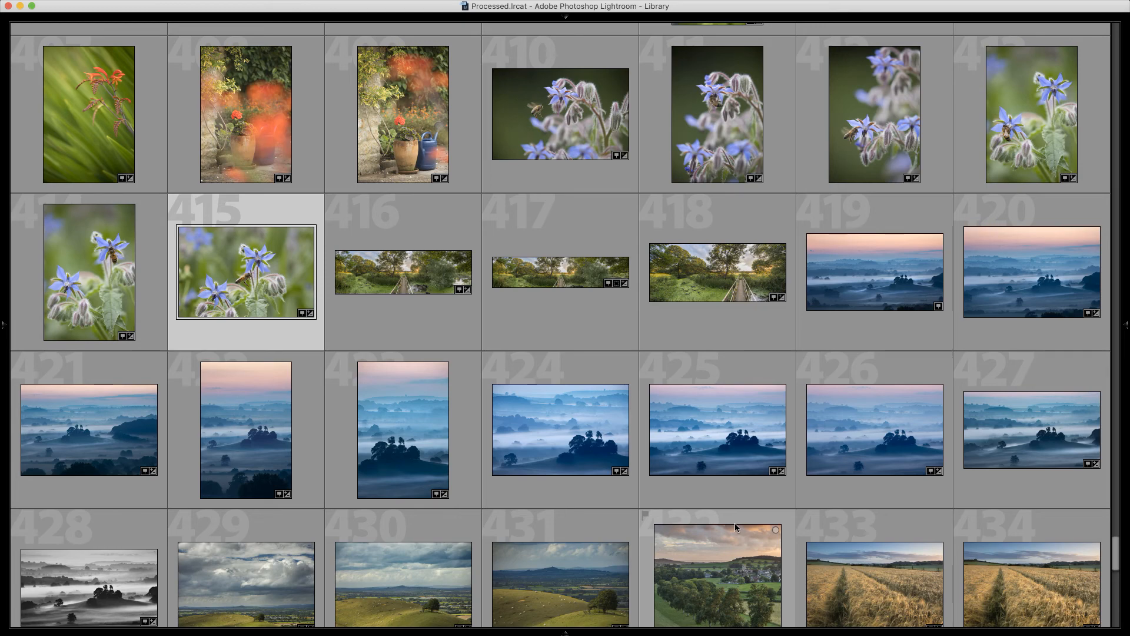
key(shift+Tab)
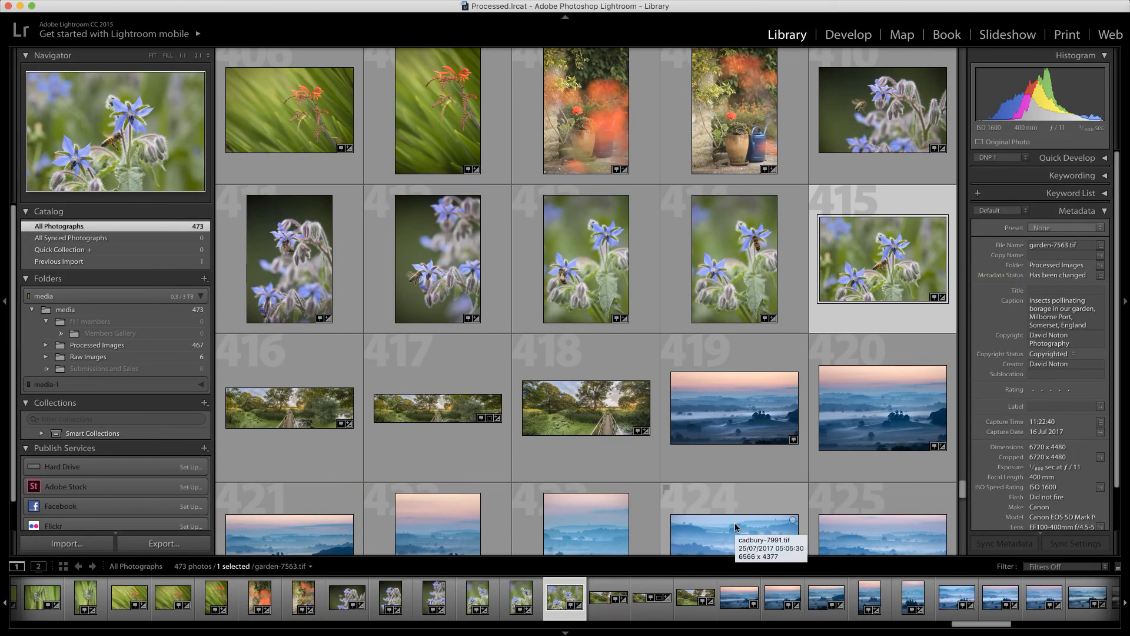
key(Tab)
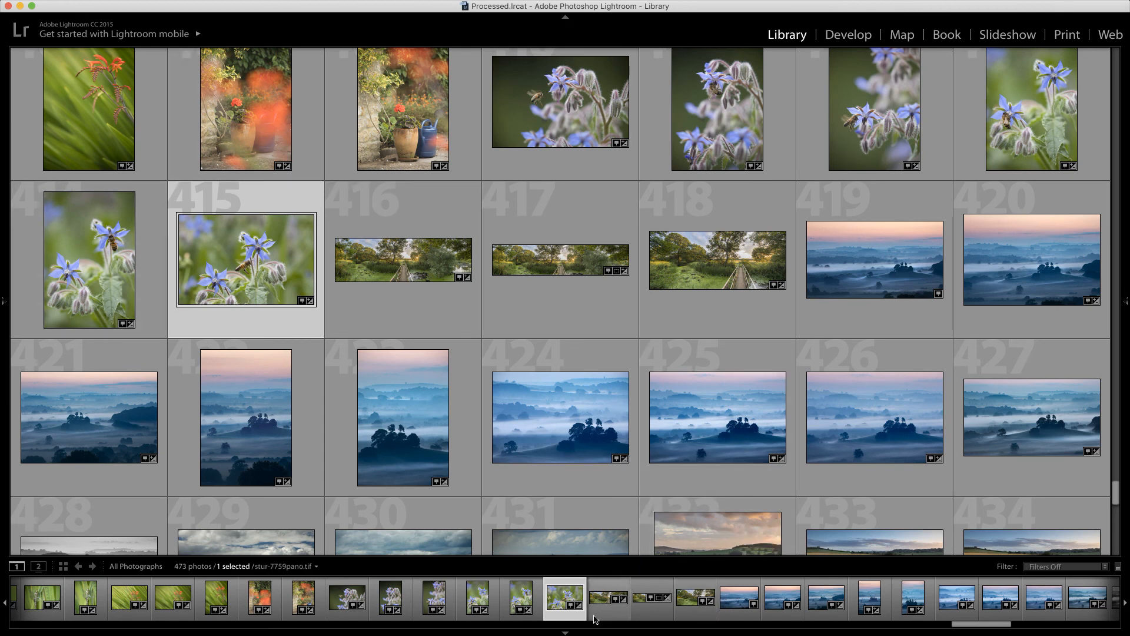
click(565, 632)
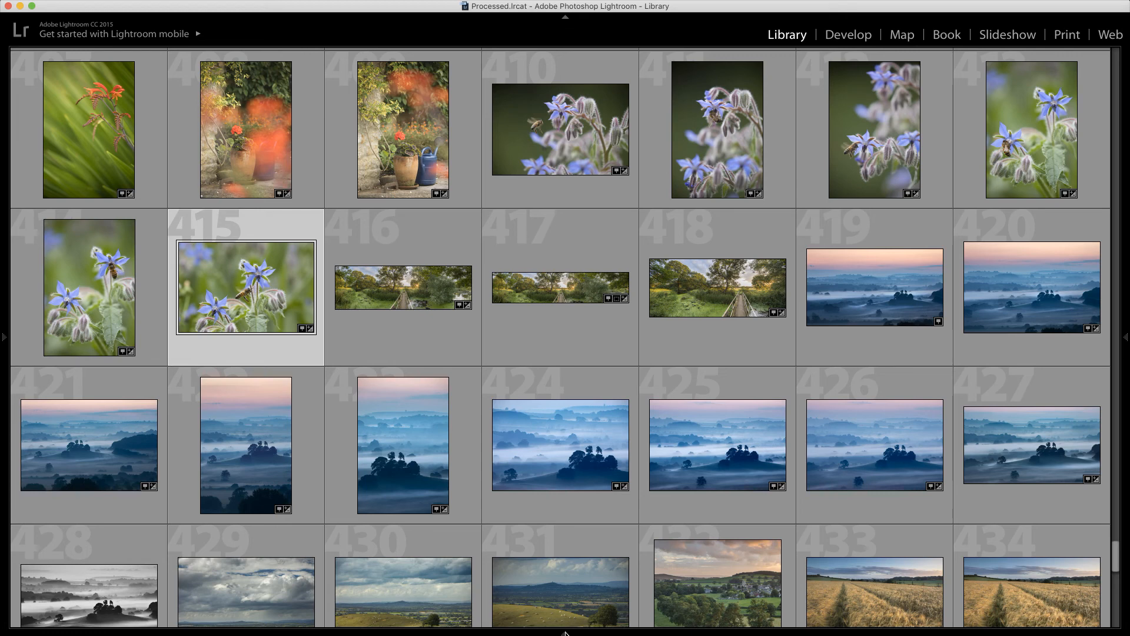
- Show the toolbar below the grid and the Library Filter bar above it, and hide both again
key(t)
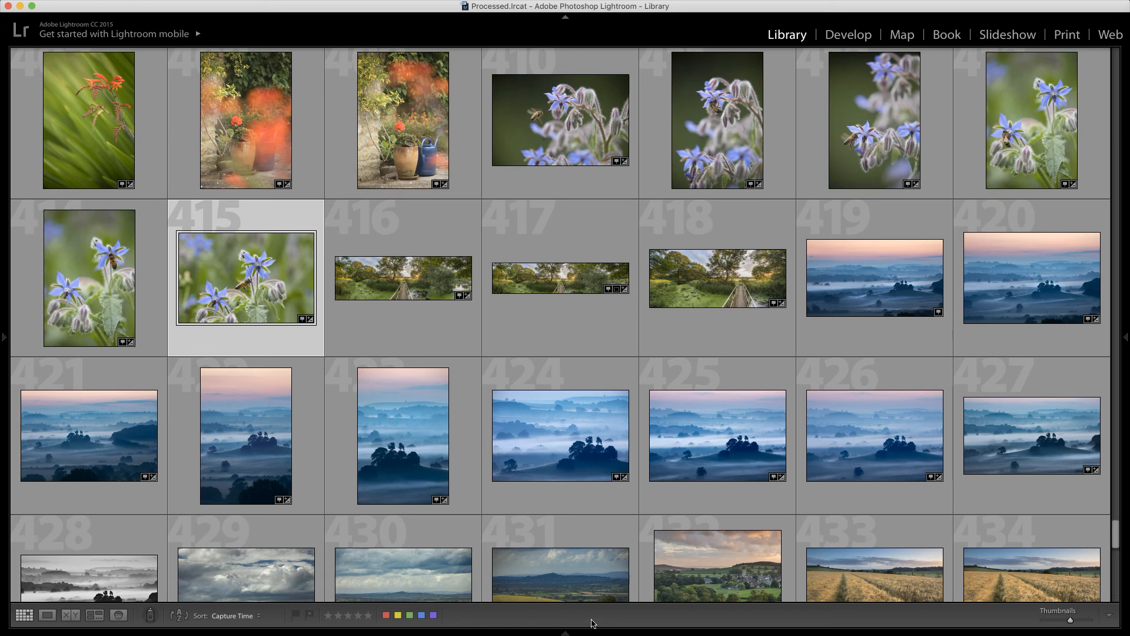
key(backslash)
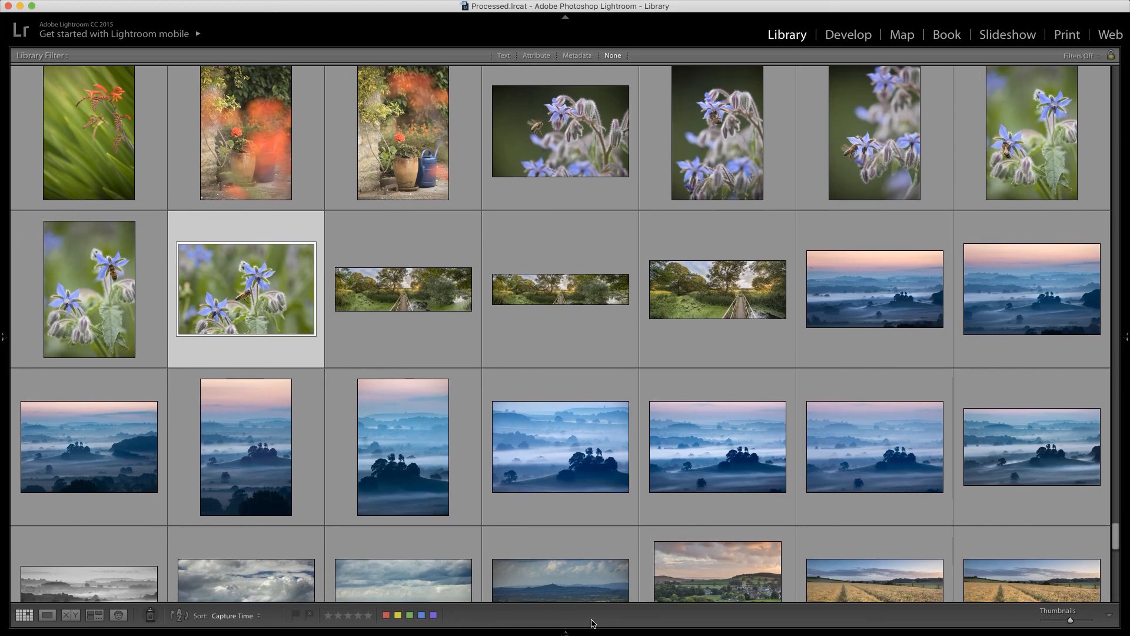
key(backslash)
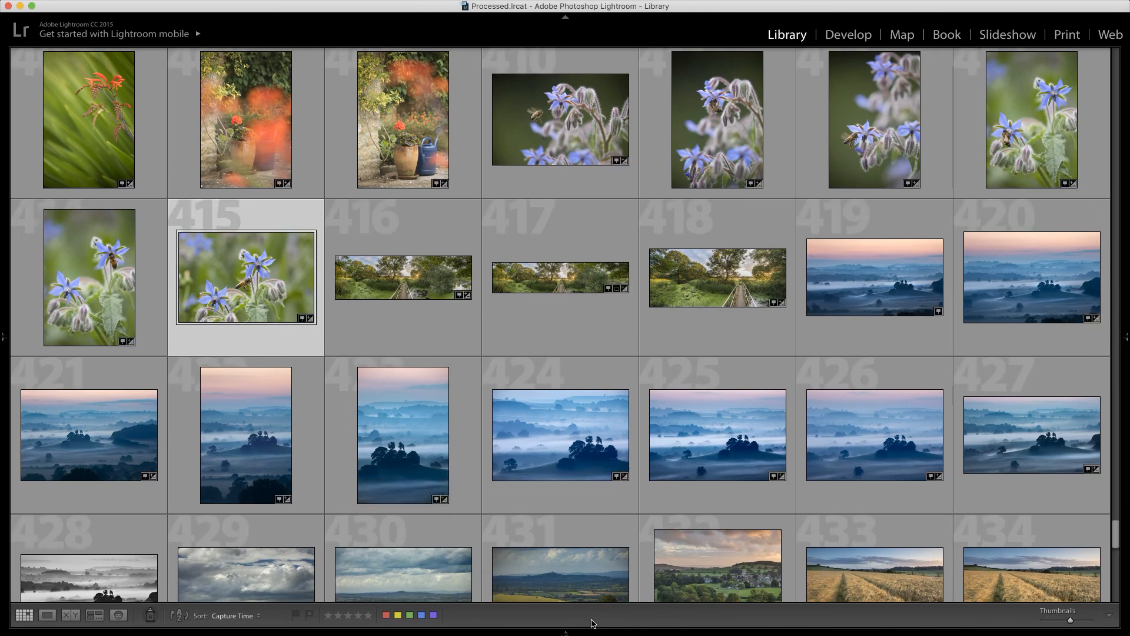
key(t)
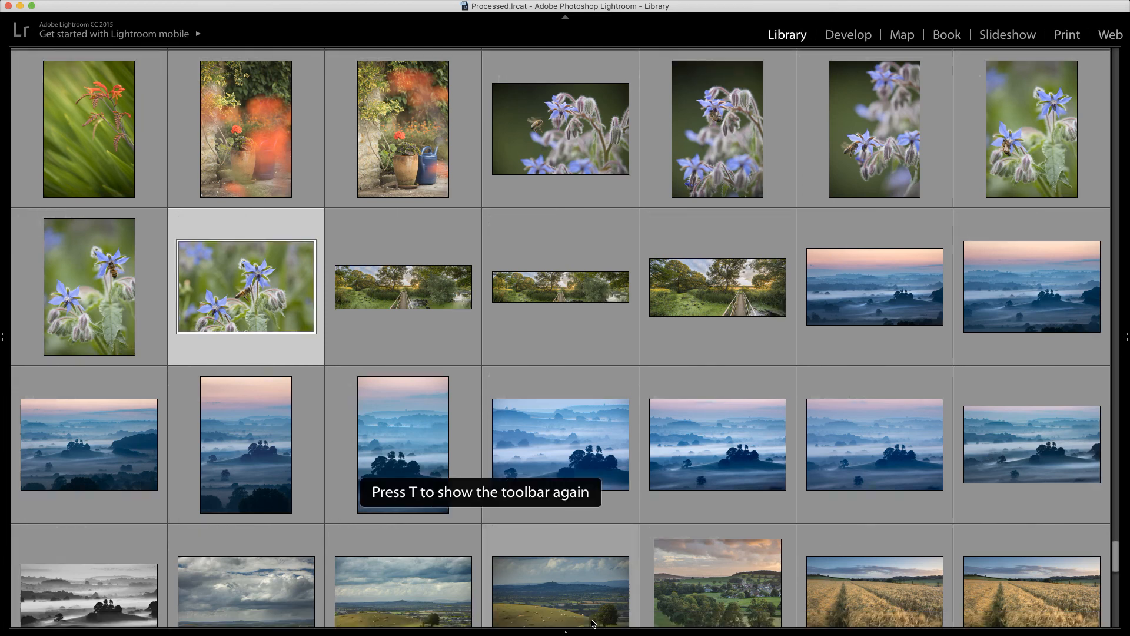